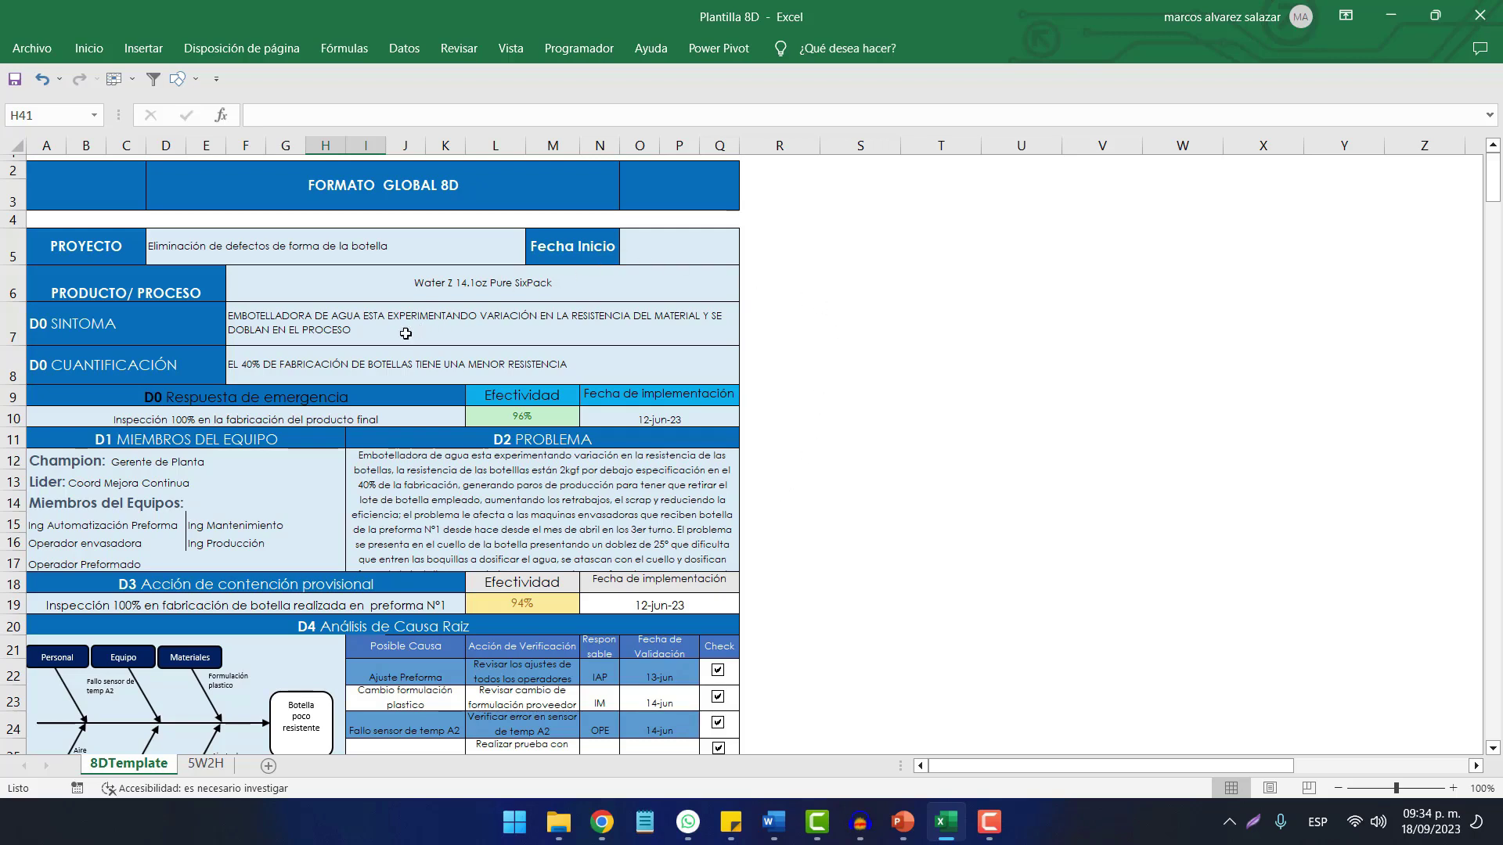
- Select cell F12 in the D1 team area, then the merged D1 MIEMBROS DEL EQUIPO heading A11
left_click(233, 463)
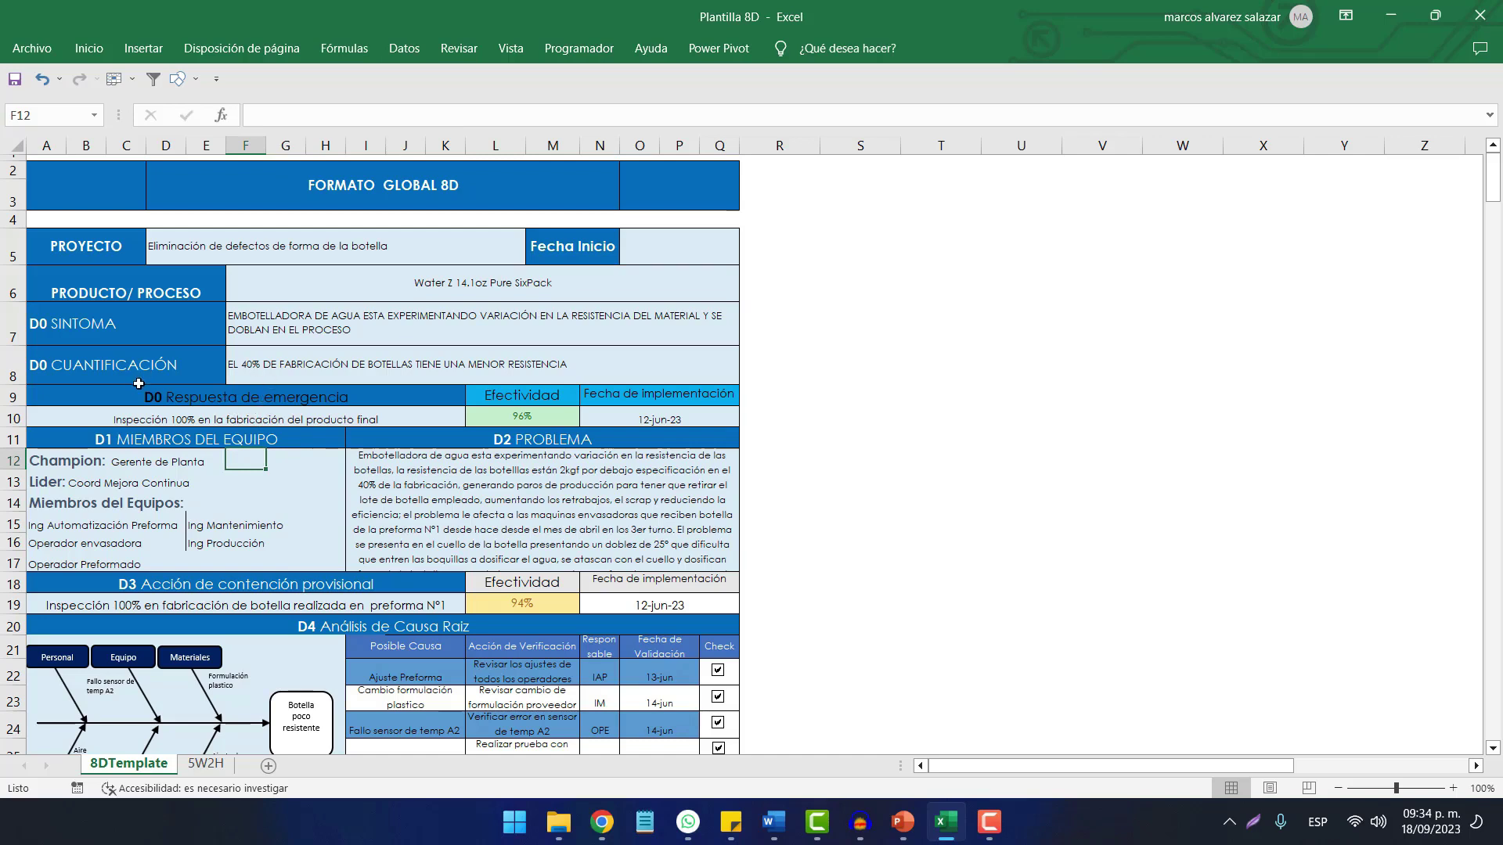
left_click(108, 441)
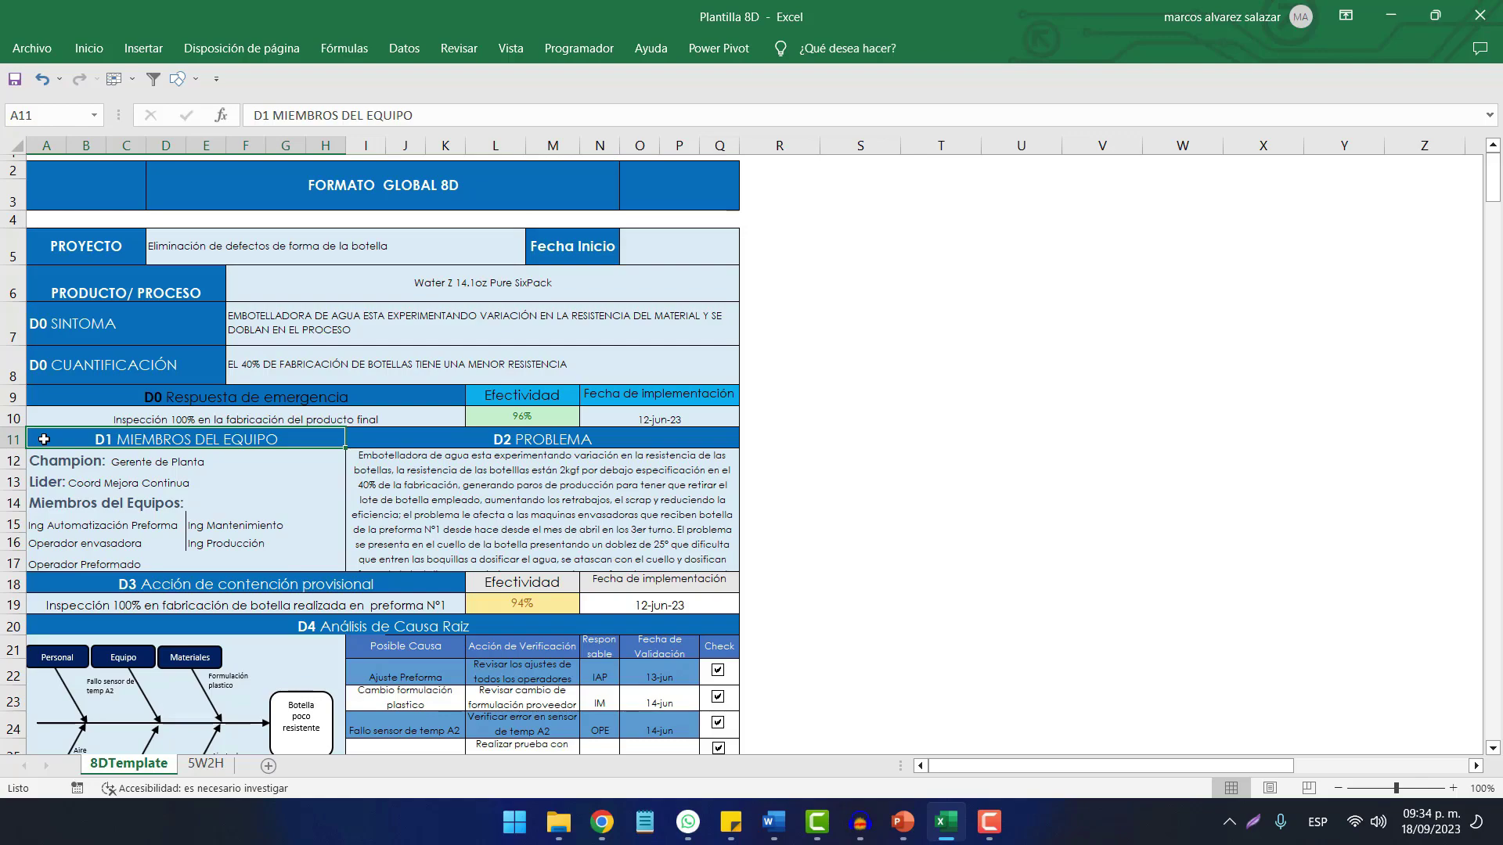
- Highlight the D1 team block A11:H17, zoom to 175%, then select the D2 PROBLEMA description I11
left_click_drag(43, 439, 56, 567)
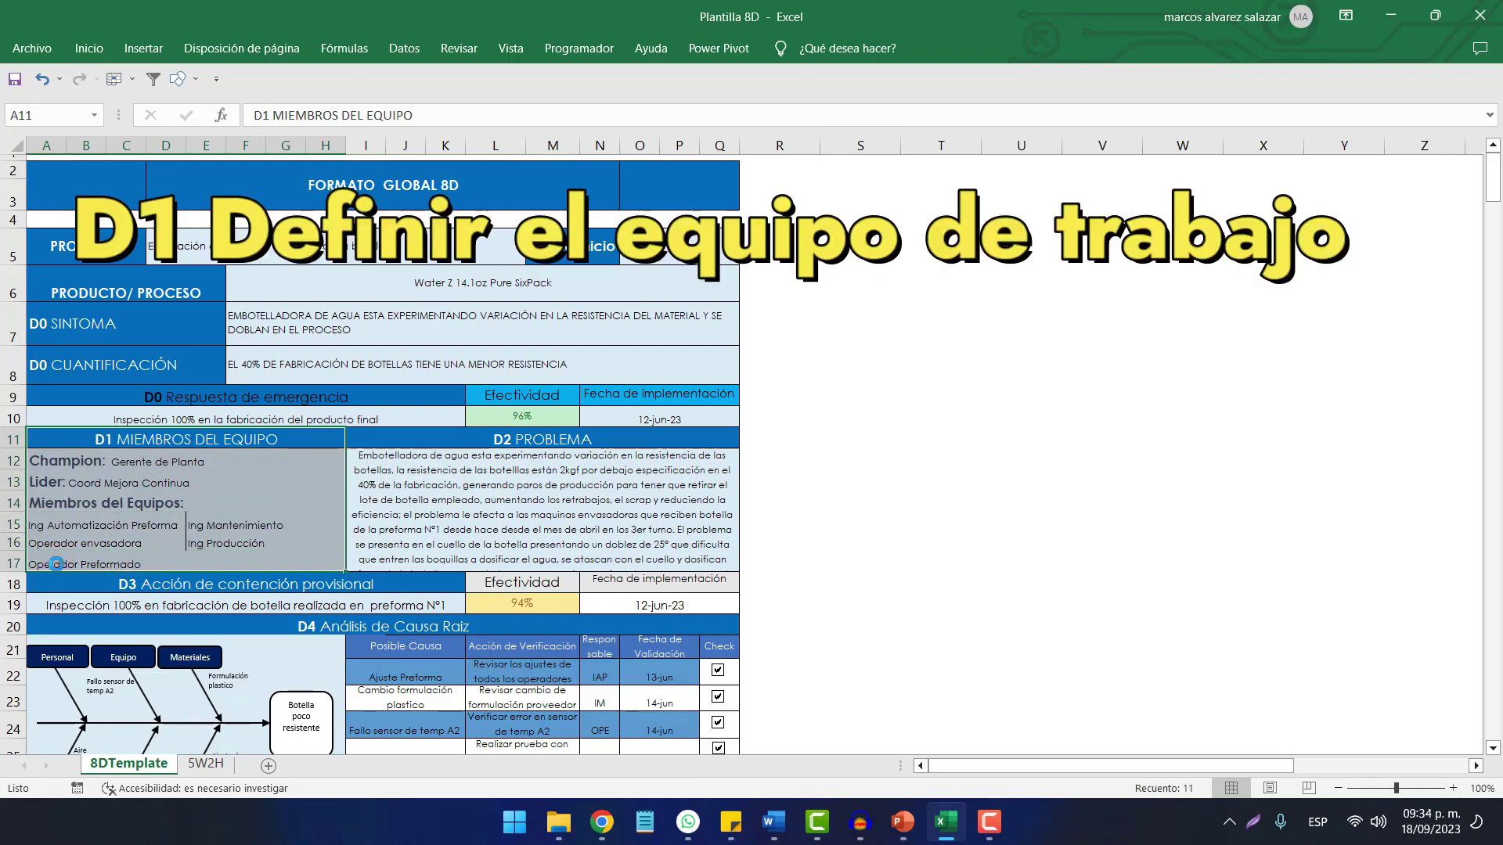
scroll(57, 567, "up", 5)
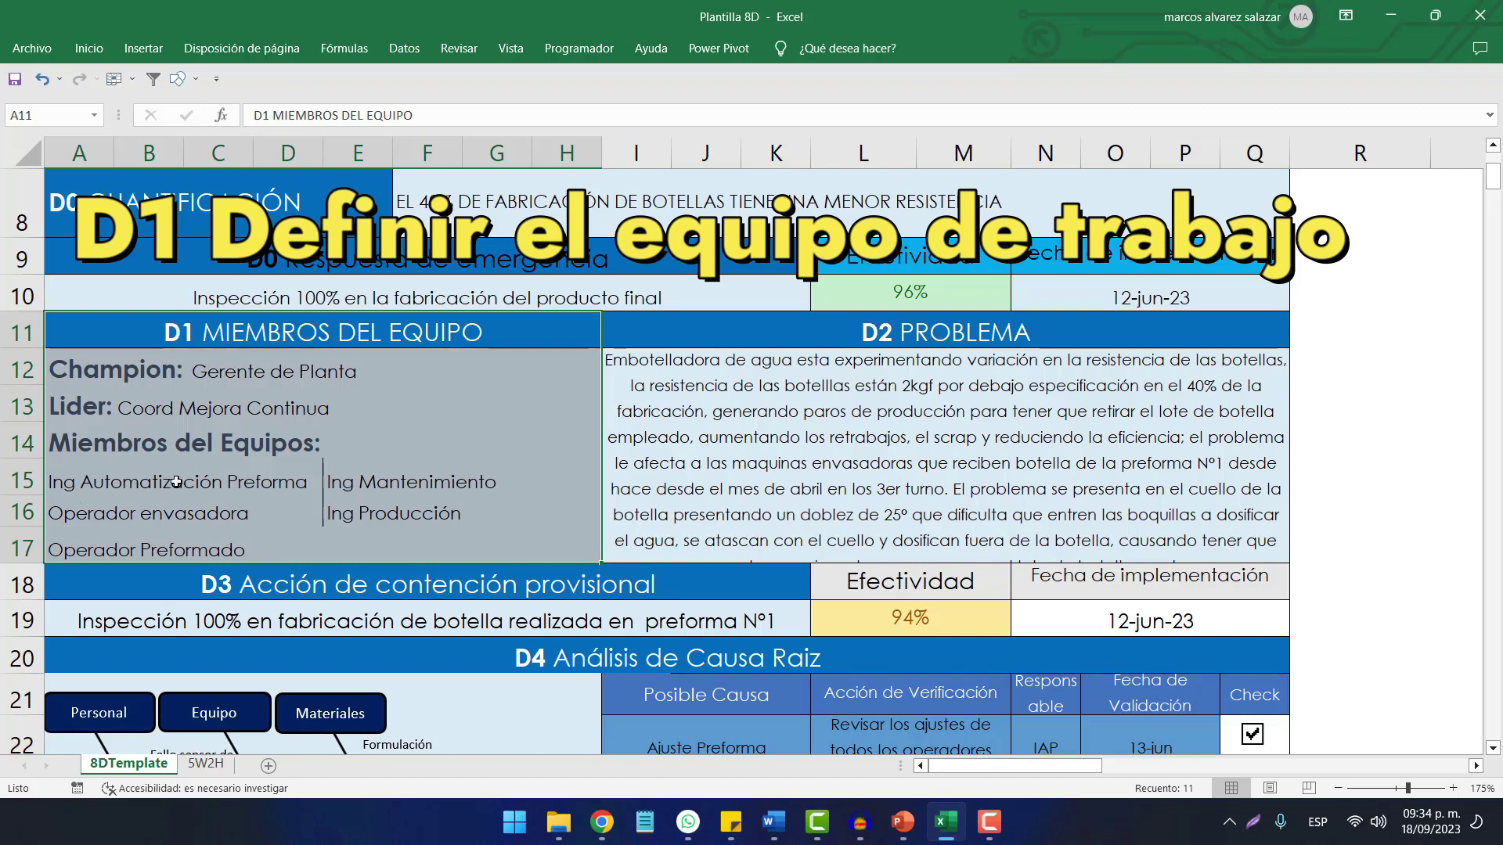
left_click(664, 328)
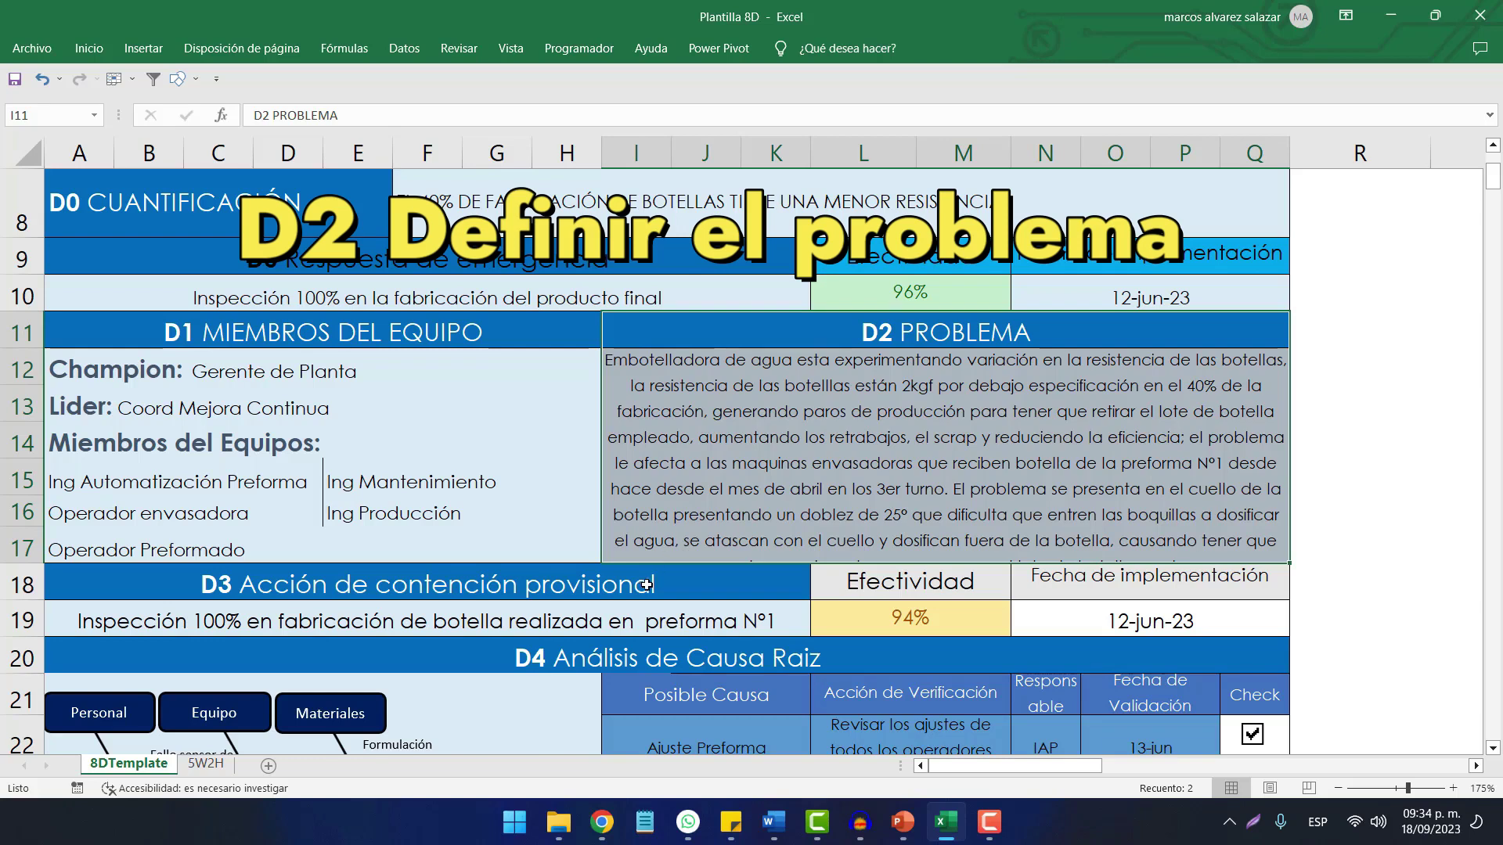
- Highlight the D3 containment rows A18:Q19, then the D4 root cause section from A20 to row 26
left_click_drag(168, 598, 1017, 617)
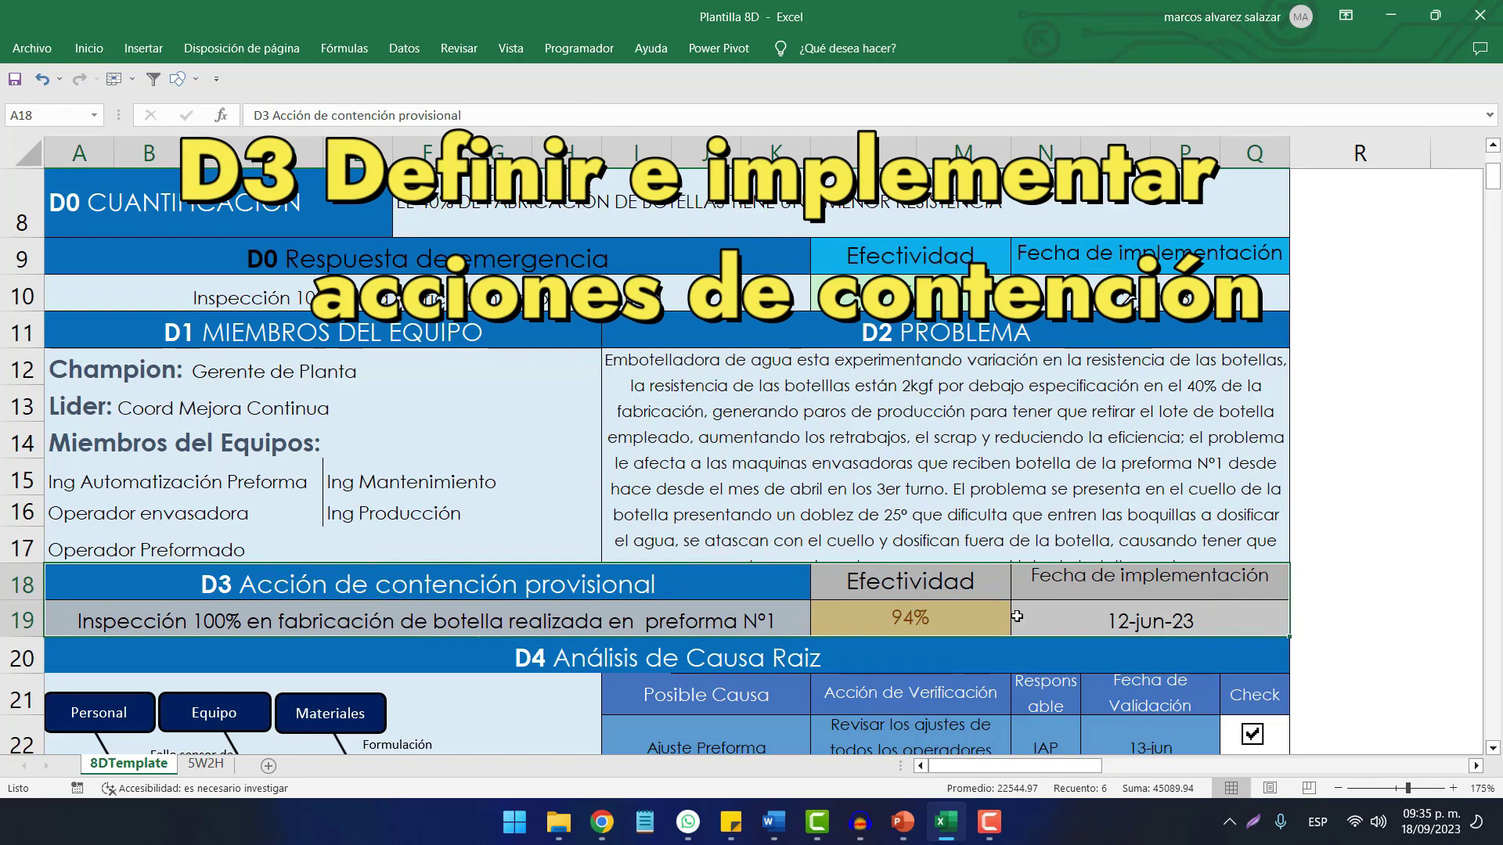
scroll(1016, 616, "down", 1)
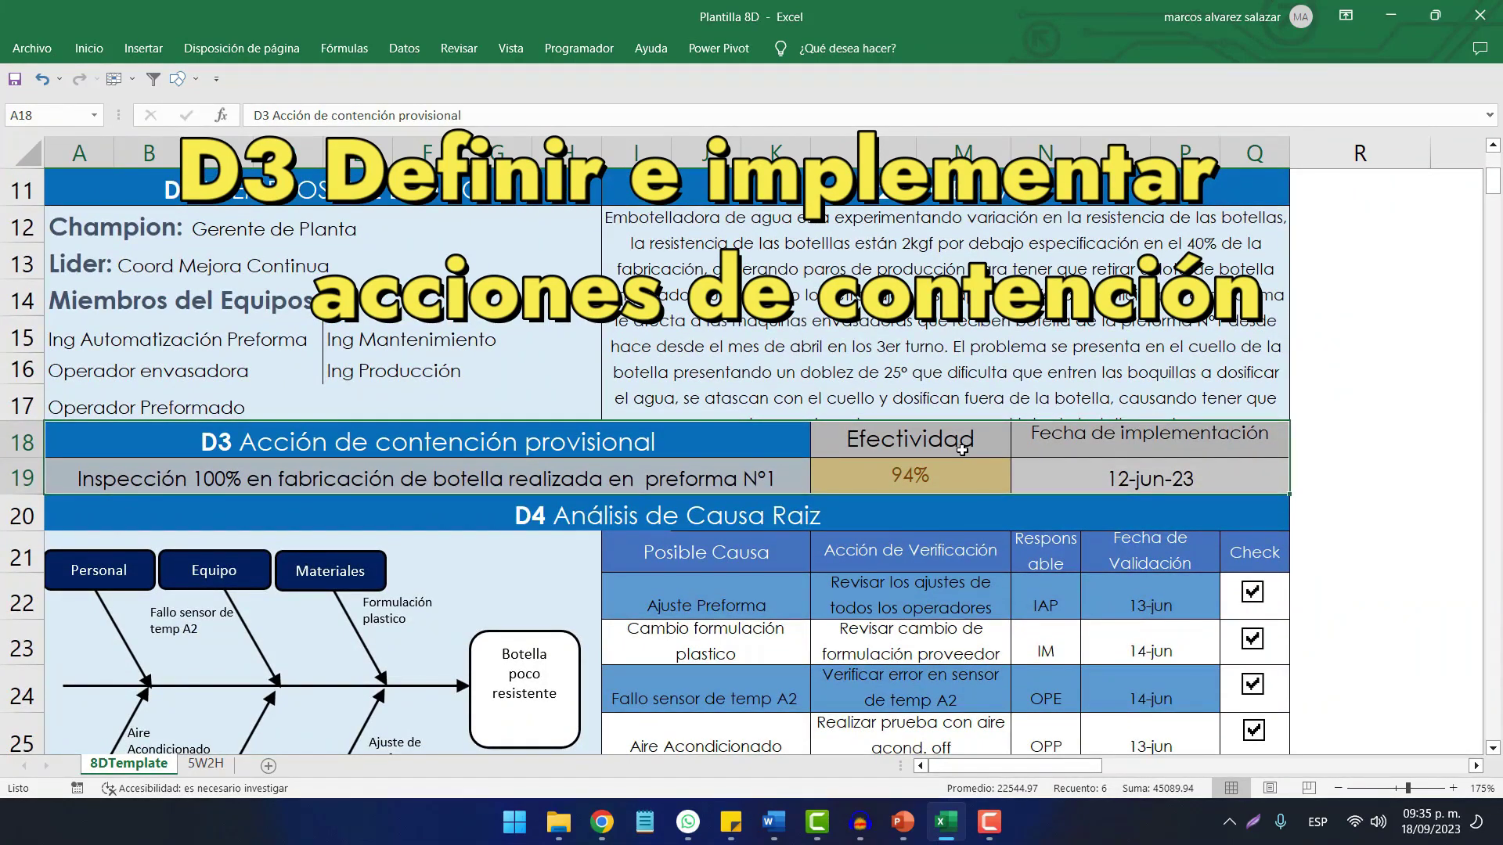
scroll(962, 450, "down", 1)
scroll(962, 450, "down", 1)
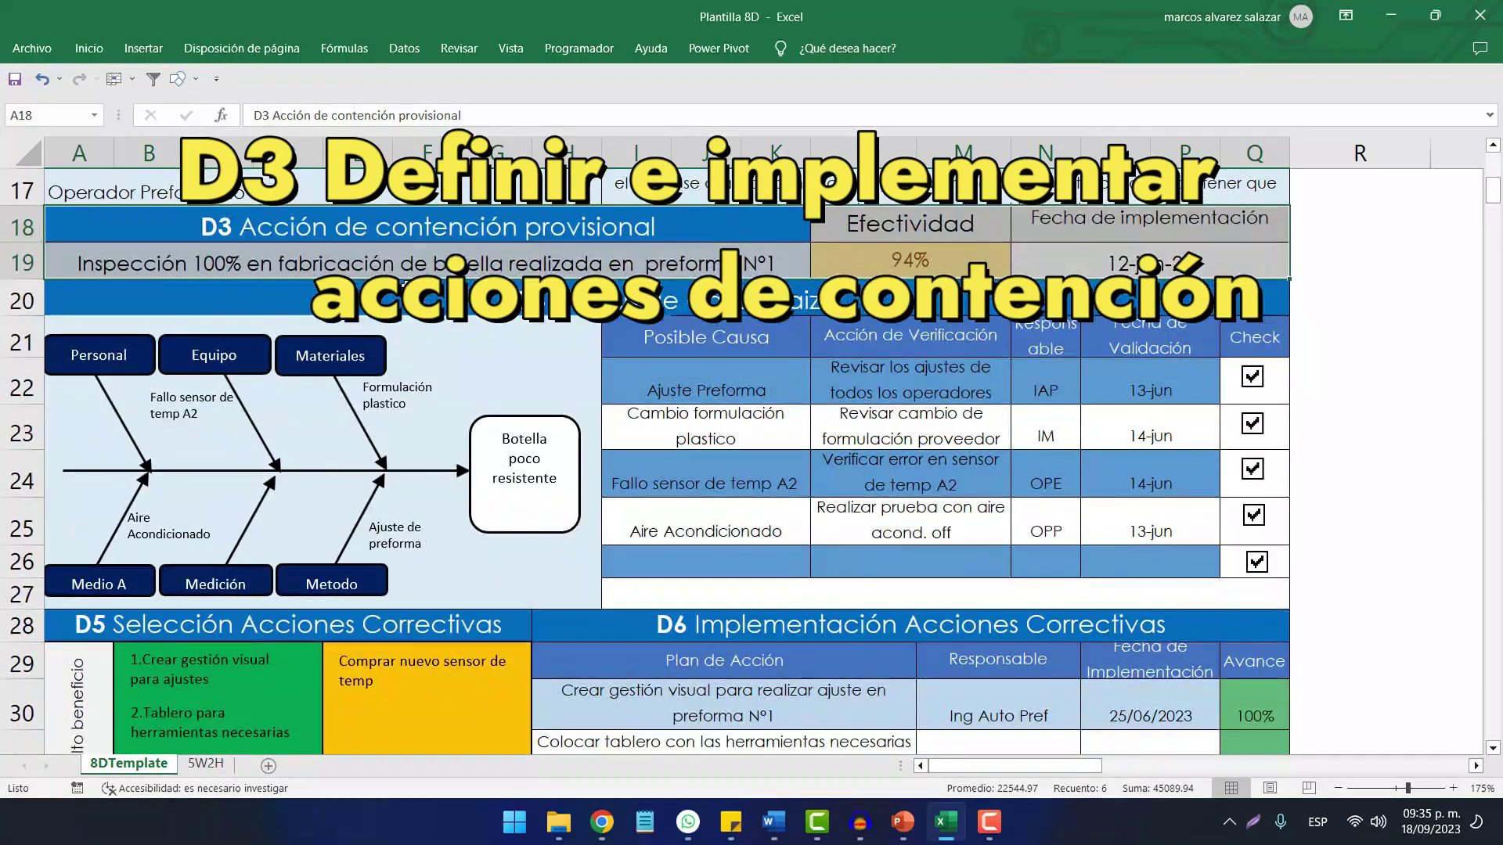
left_click_drag(863, 300, 864, 592)
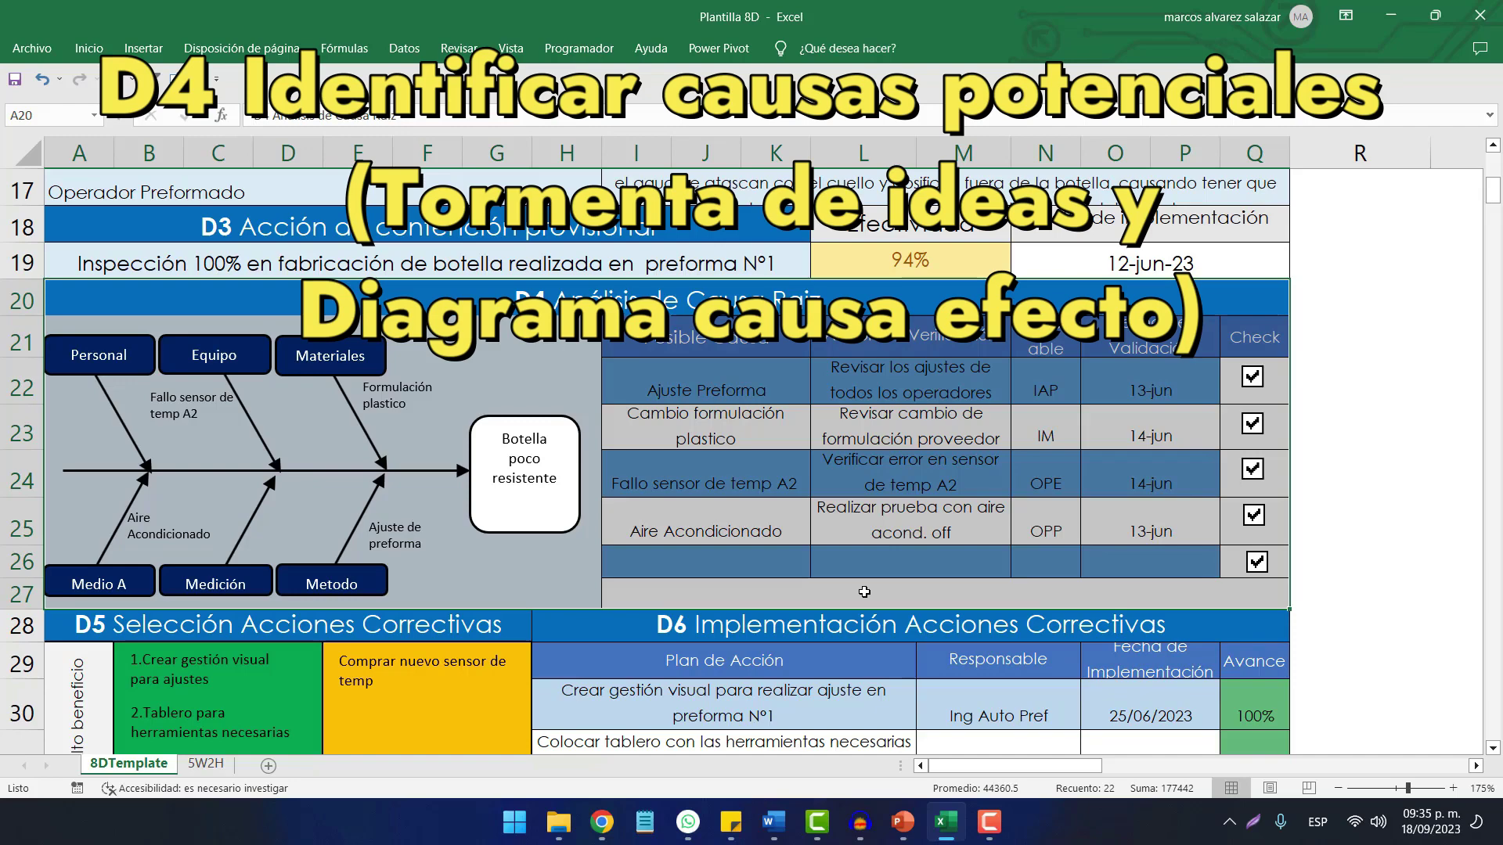
- Highlight the D5 corrective action matrix A28:G35, then the D6 implementation table H28:Q35
scroll(864, 592, "down", 3)
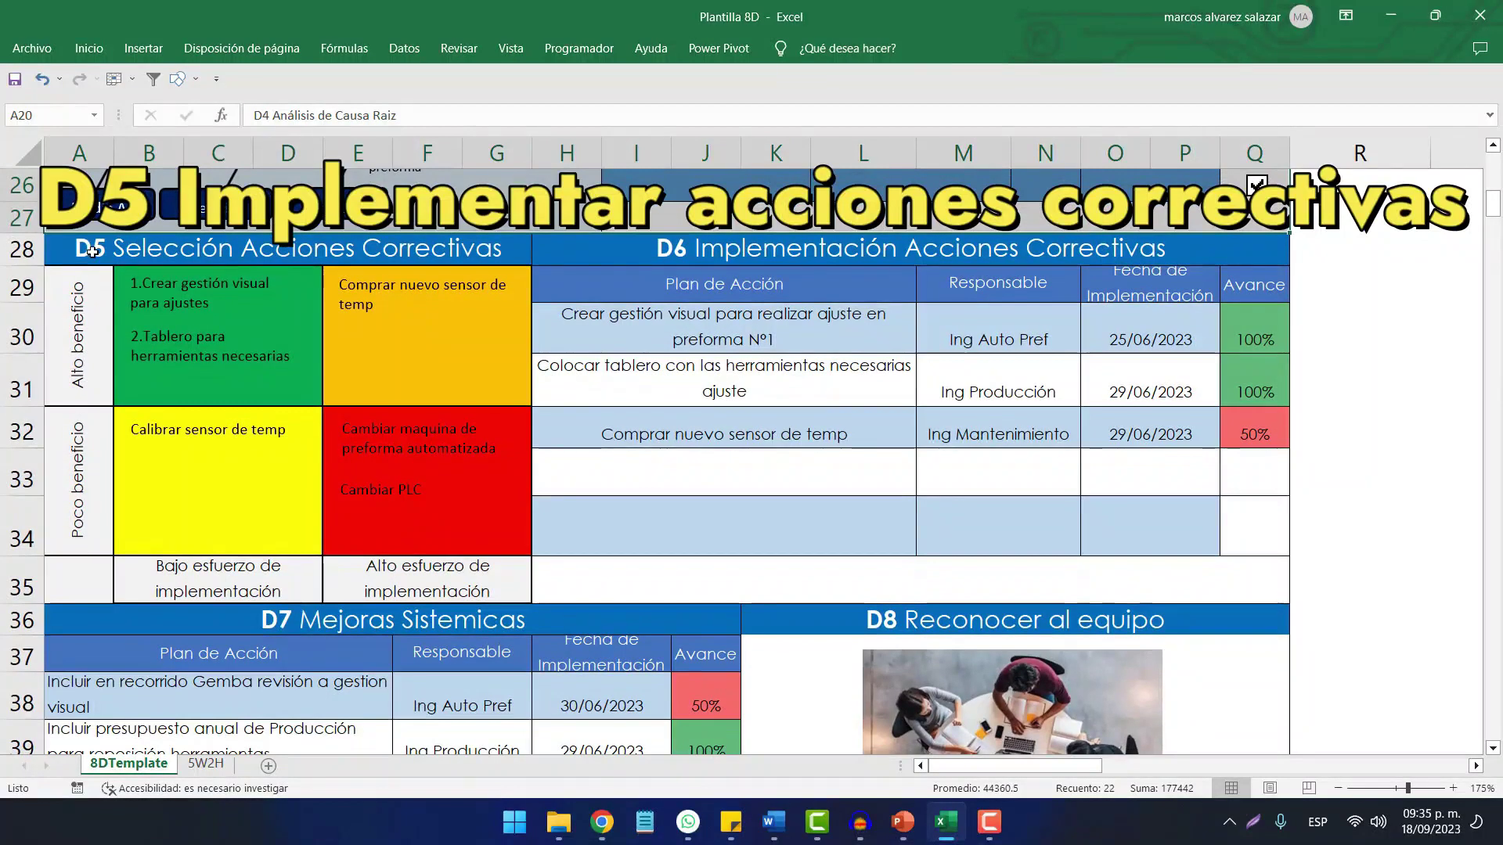
left_click(91, 249)
left_click_drag(92, 249, 160, 569)
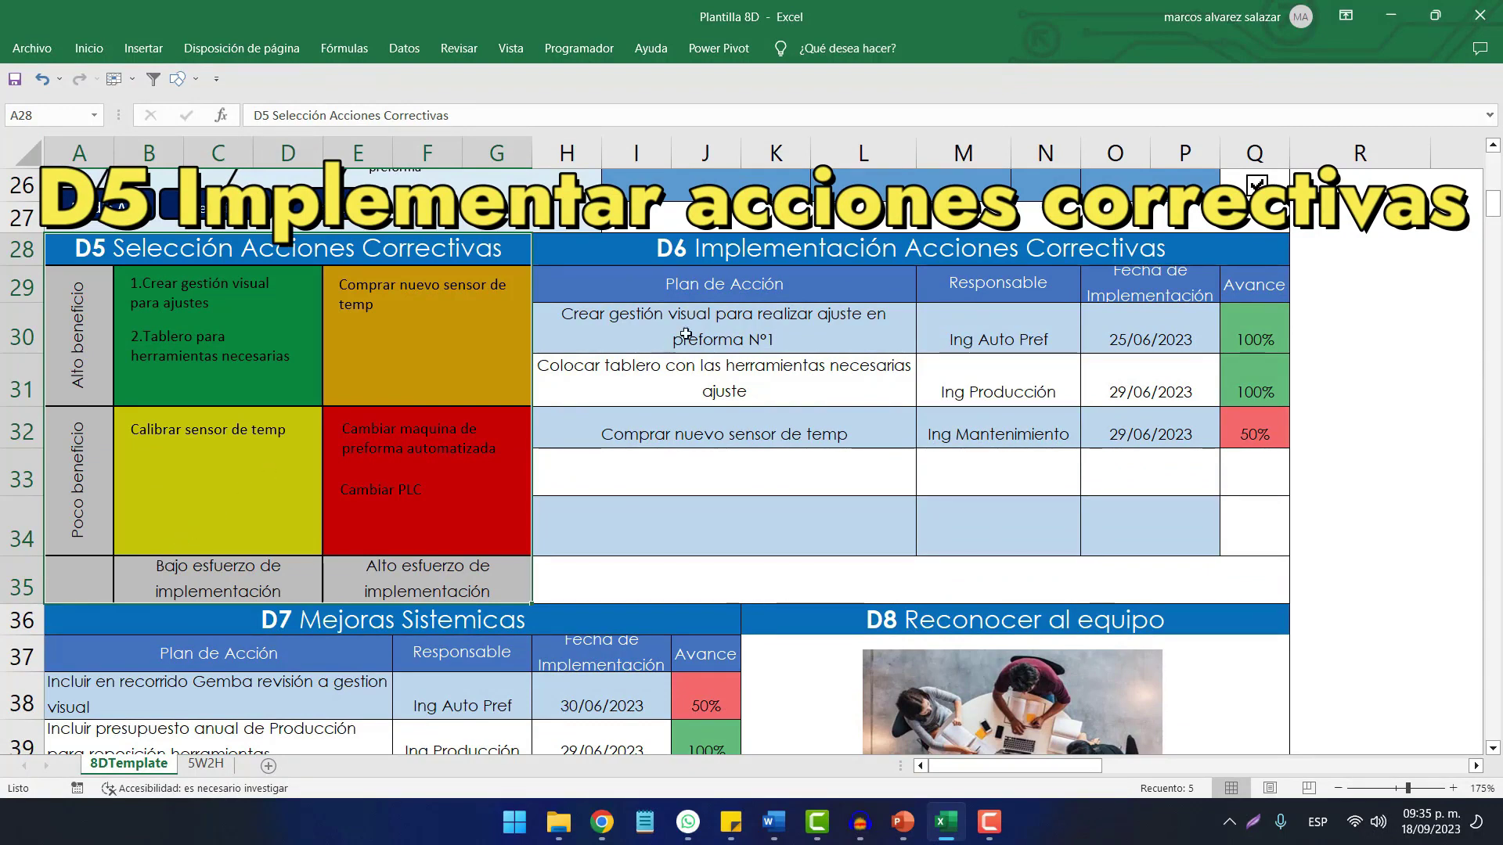
mouse_move(708, 258)
left_mouse_down()
mouse_move(942, 349)
mouse_move(1184, 532)
mouse_move(1200, 578)
left_mouse_up()
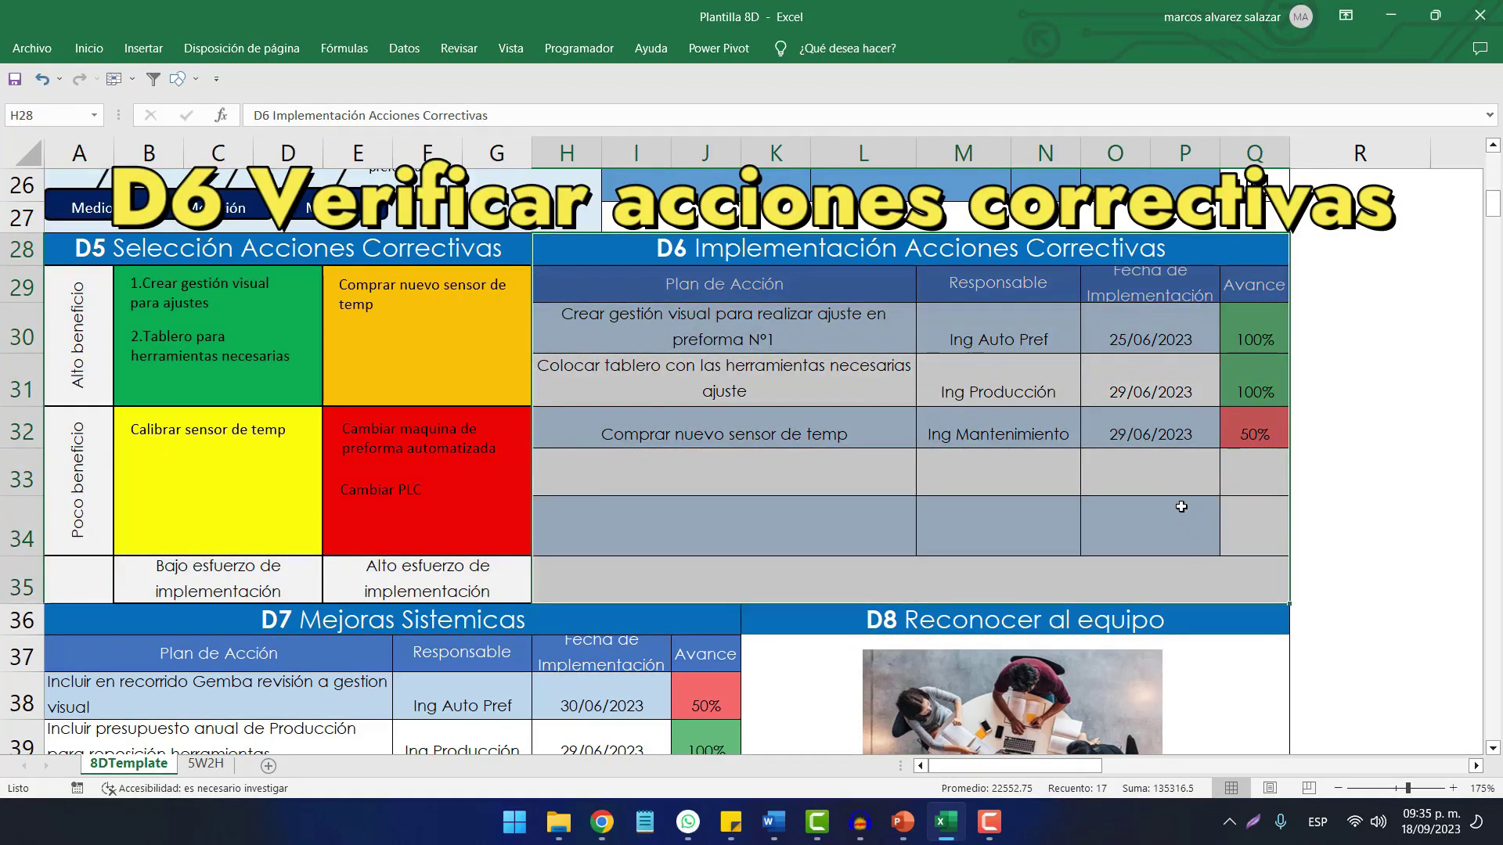
- Highlight the D7 Mejoras Sistemicas table from its header down to row 43
scroll(1116, 493, "down", 1)
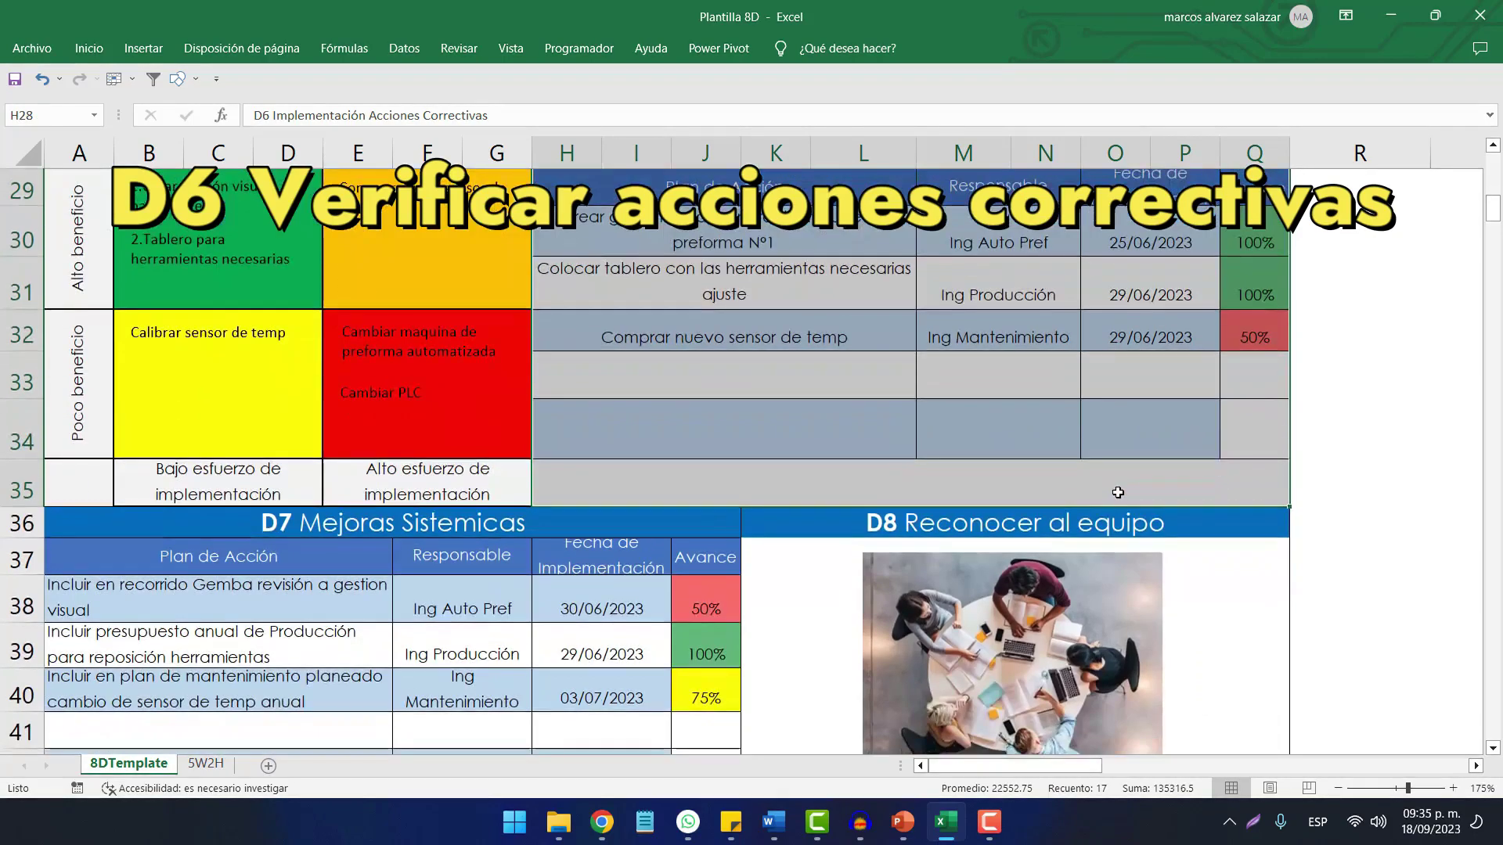
scroll(1119, 438, "up", 1)
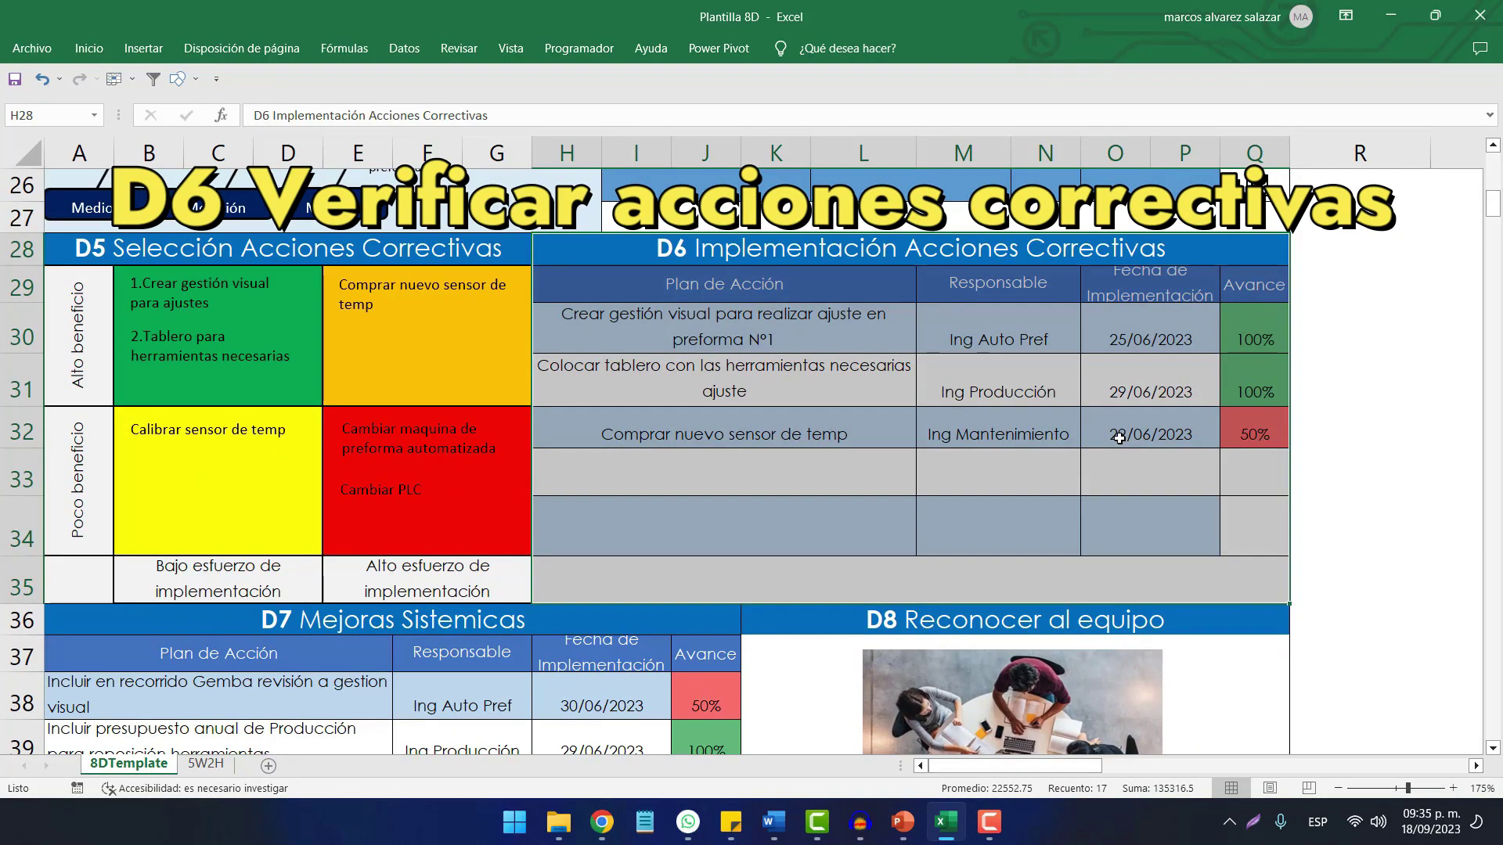
scroll(660, 456, "down", 2)
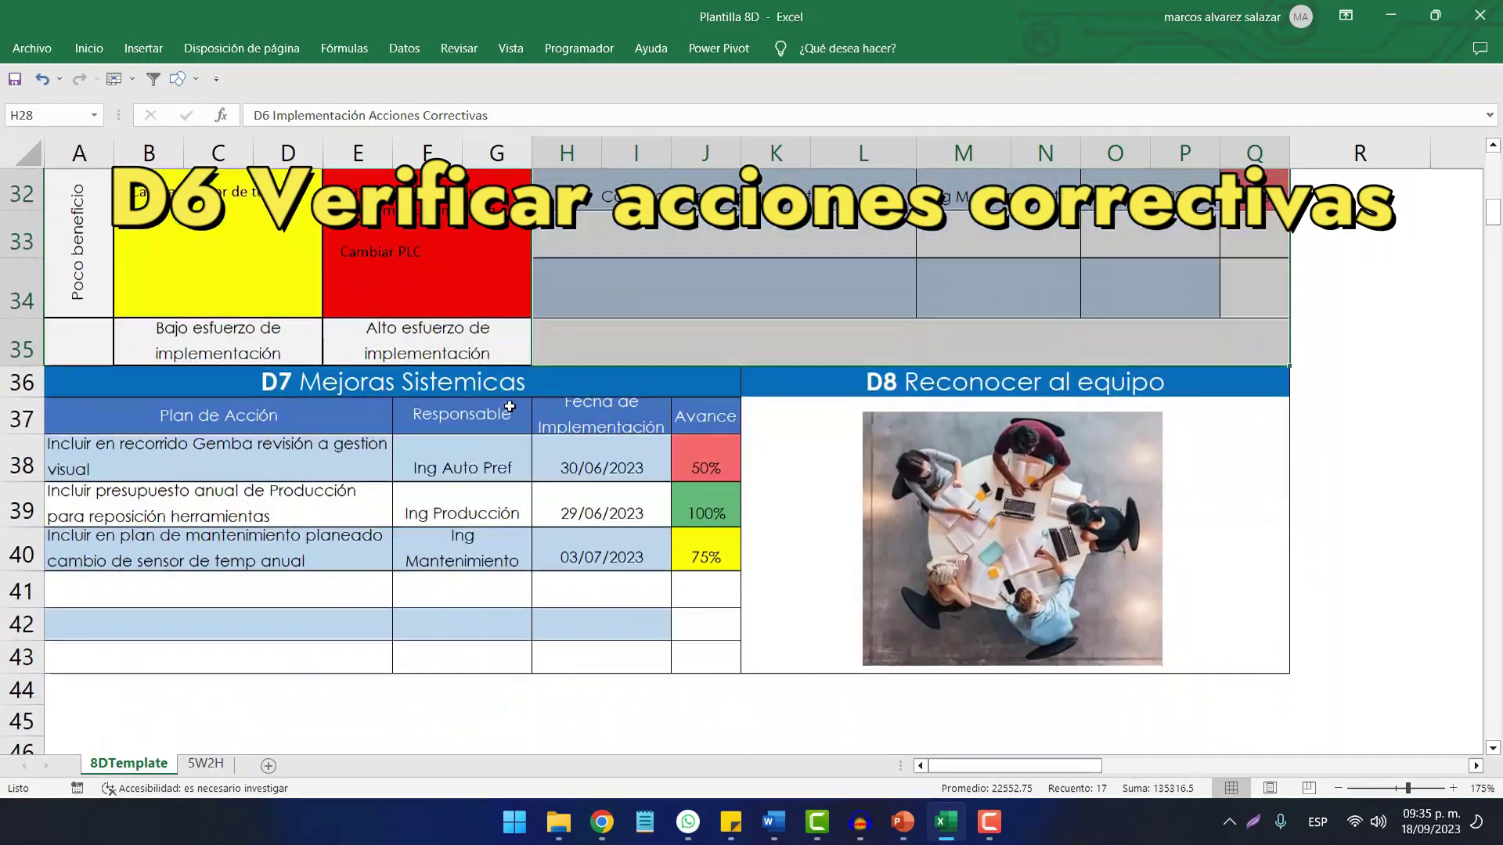
left_click_drag(501, 383, 500, 659)
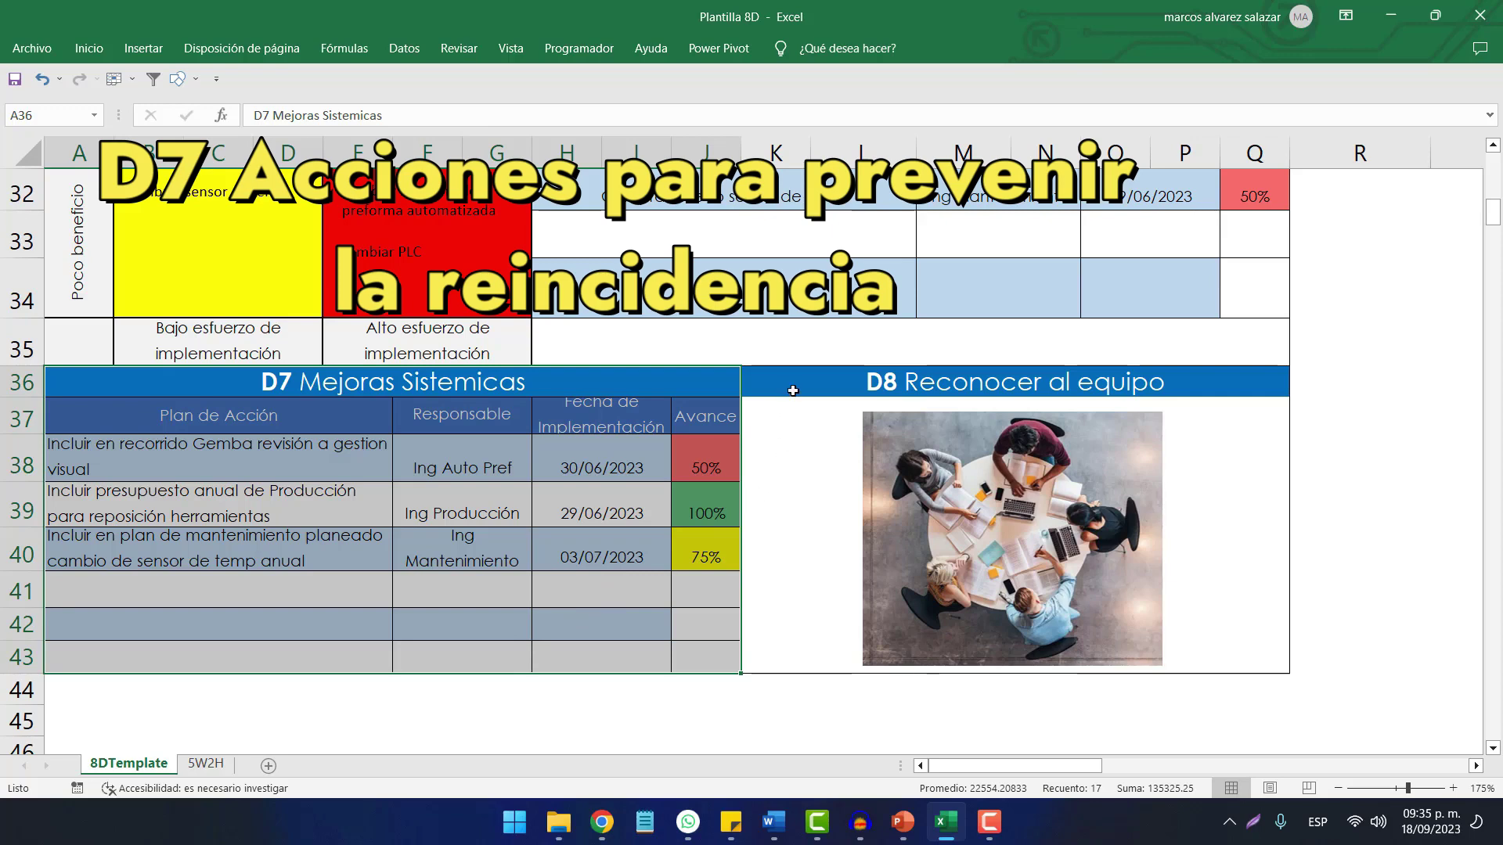
- Highlight the D8 Reconocer al equipo block K36:Q43, then zoom out to 115% and return to row 2
mouse_move(792, 387)
left_mouse_down()
mouse_move(834, 501)
mouse_move(854, 663)
left_mouse_up()
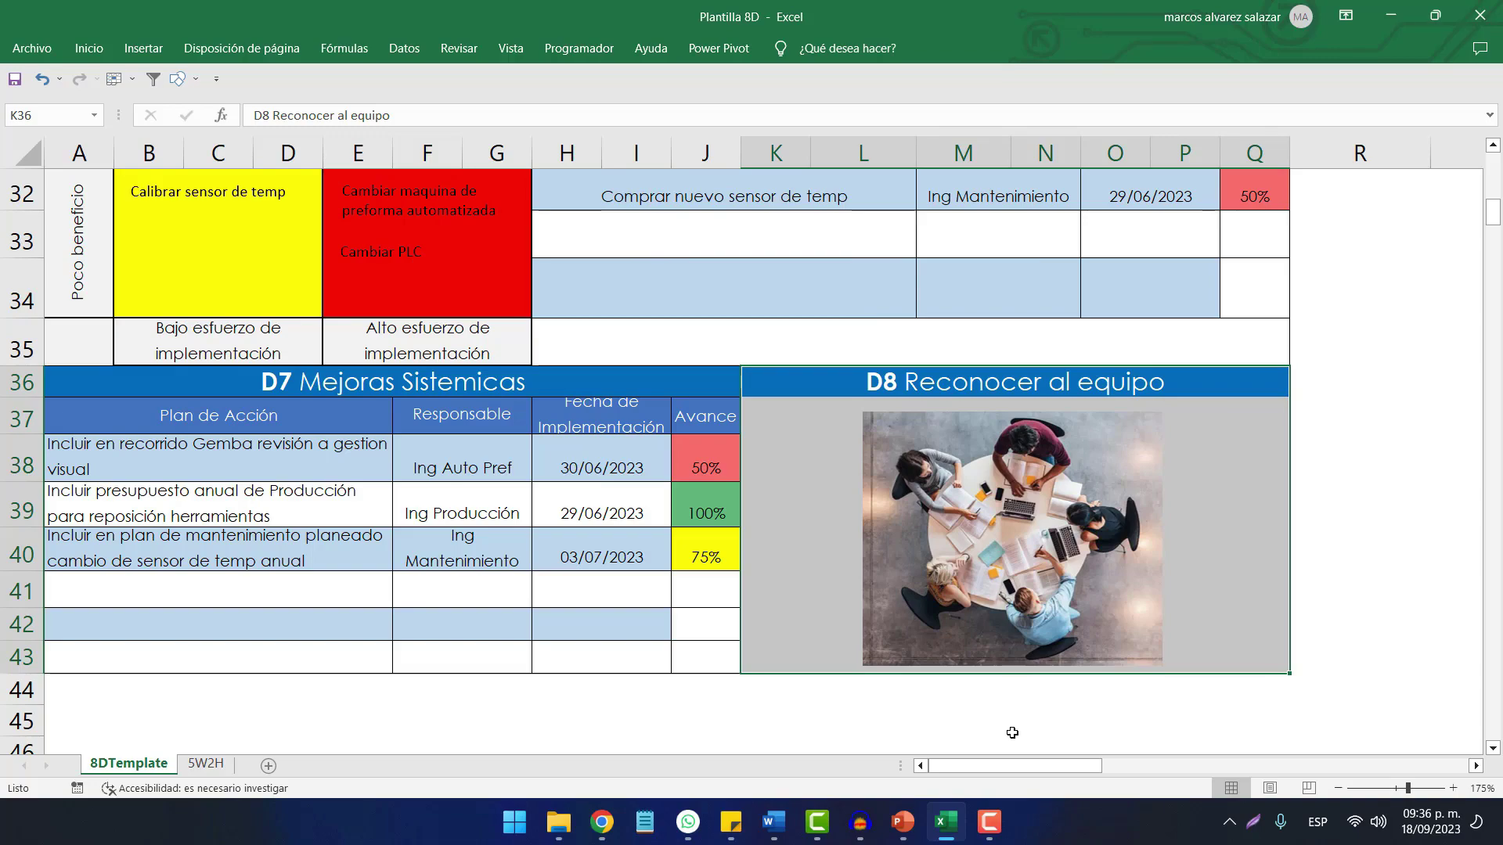
scroll(1012, 732, "down", 4, "ctrl")
scroll(1010, 725, "up", 5)
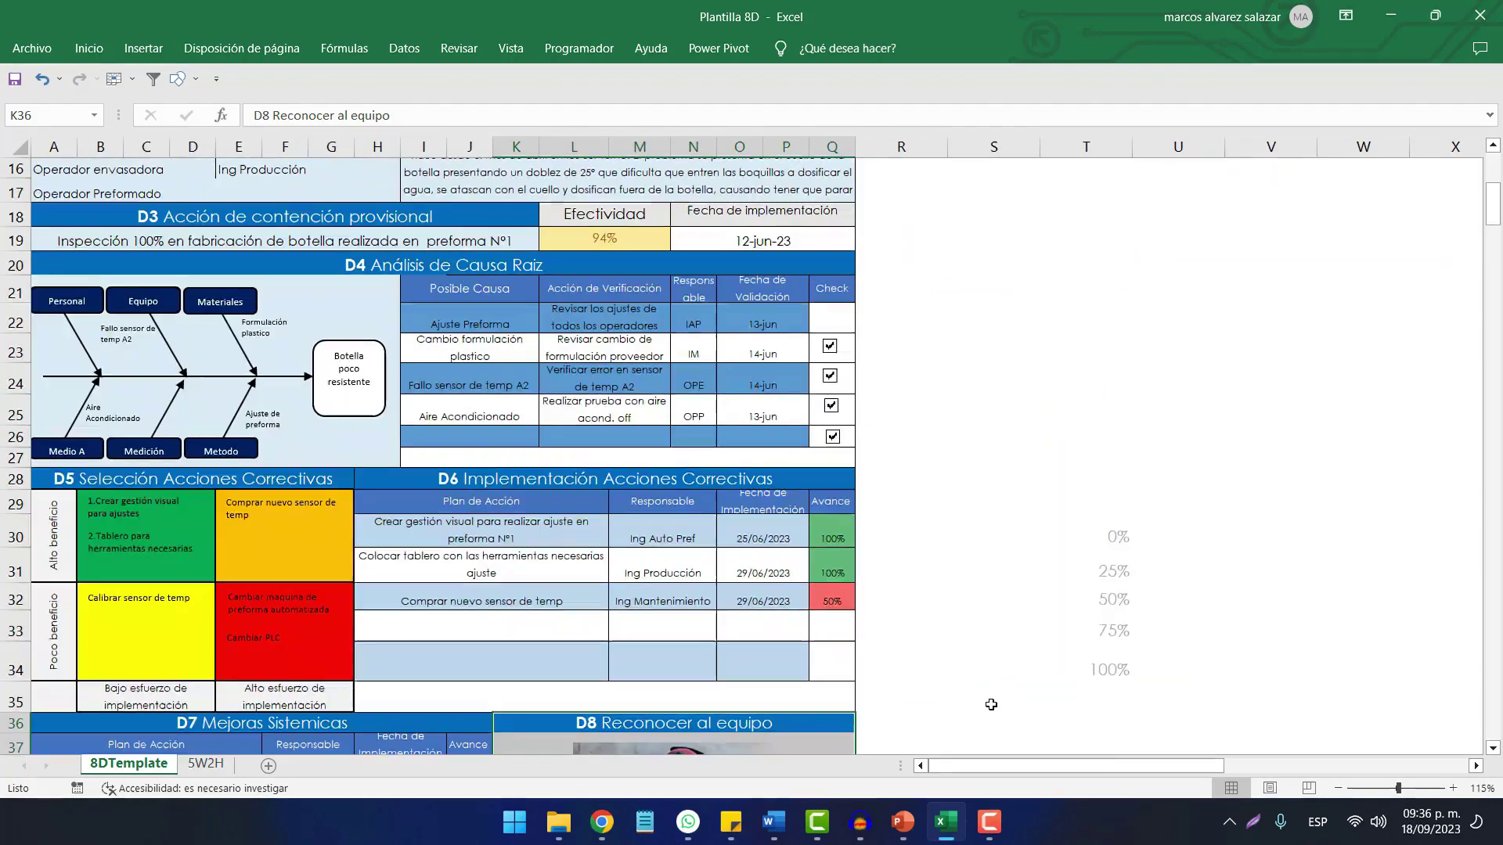
scroll(986, 701, "up", 4)
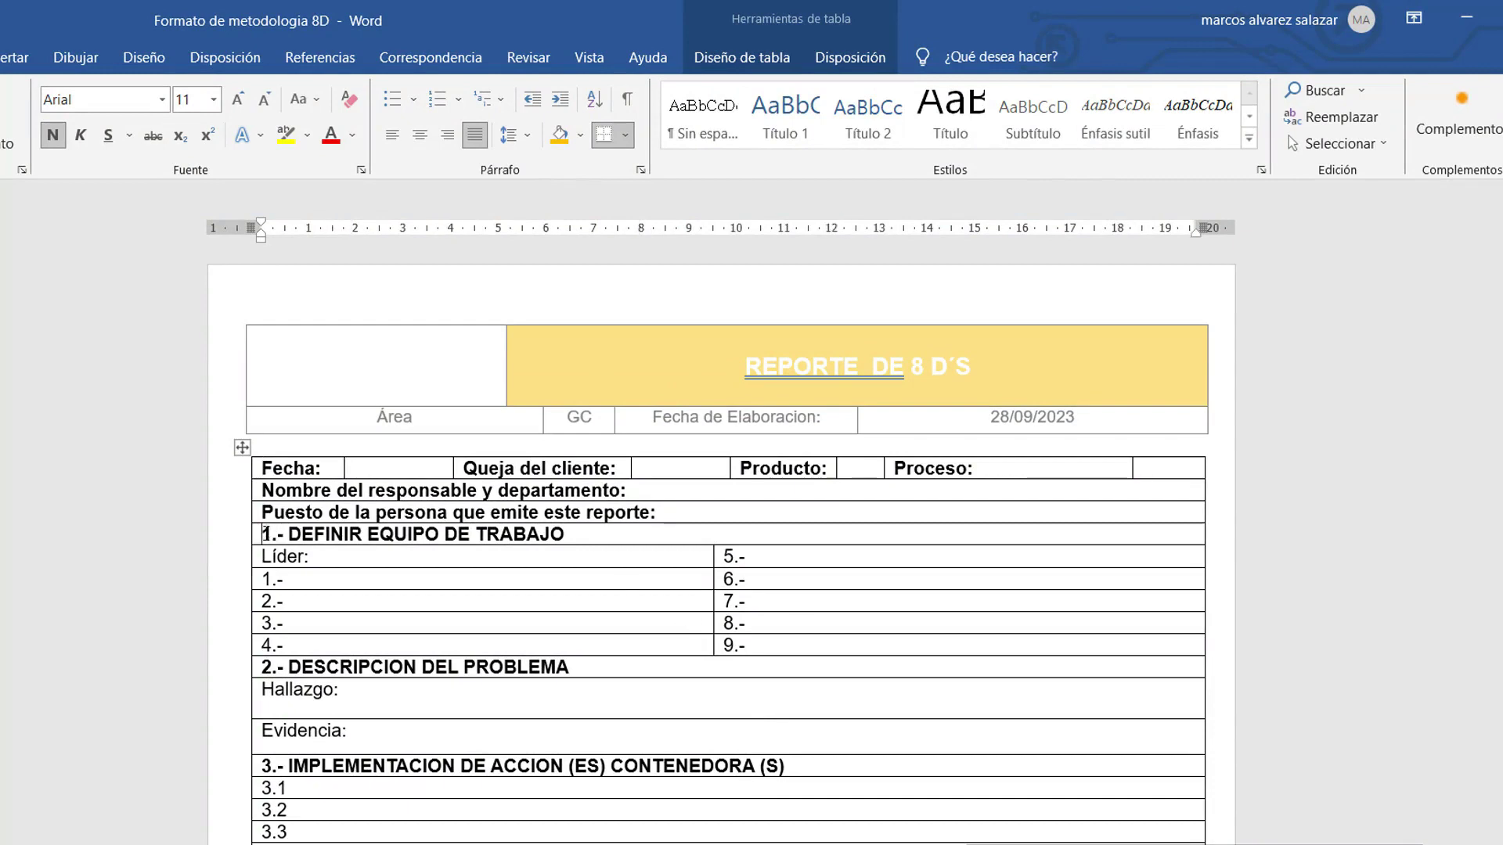
mouse_move(266, 532)
left_mouse_down()
mouse_move(421, 597)
mouse_move(786, 640)
left_mouse_up()
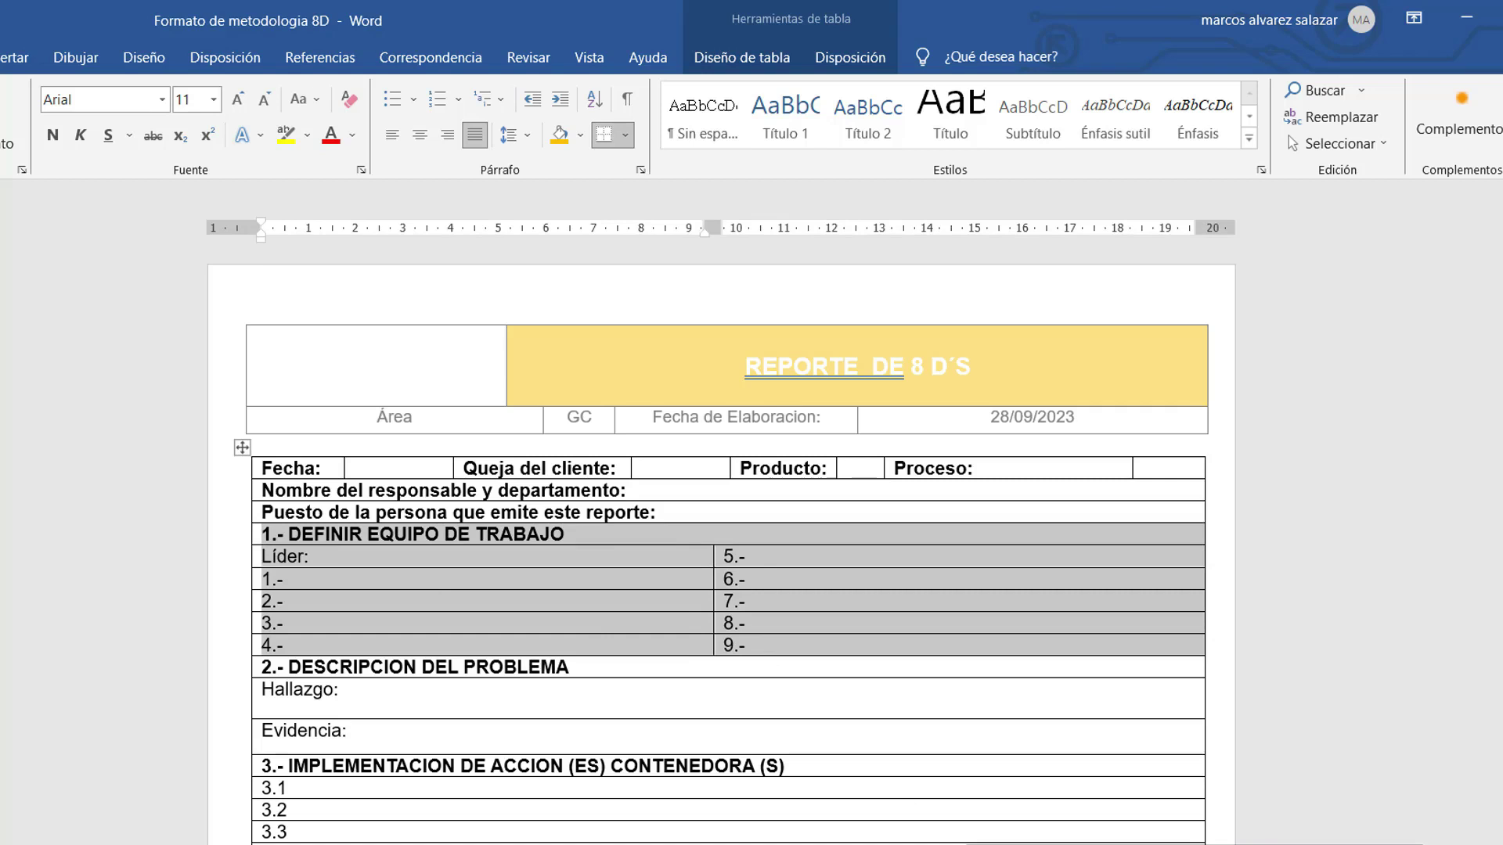
scroll(76, 562, "down", 1)
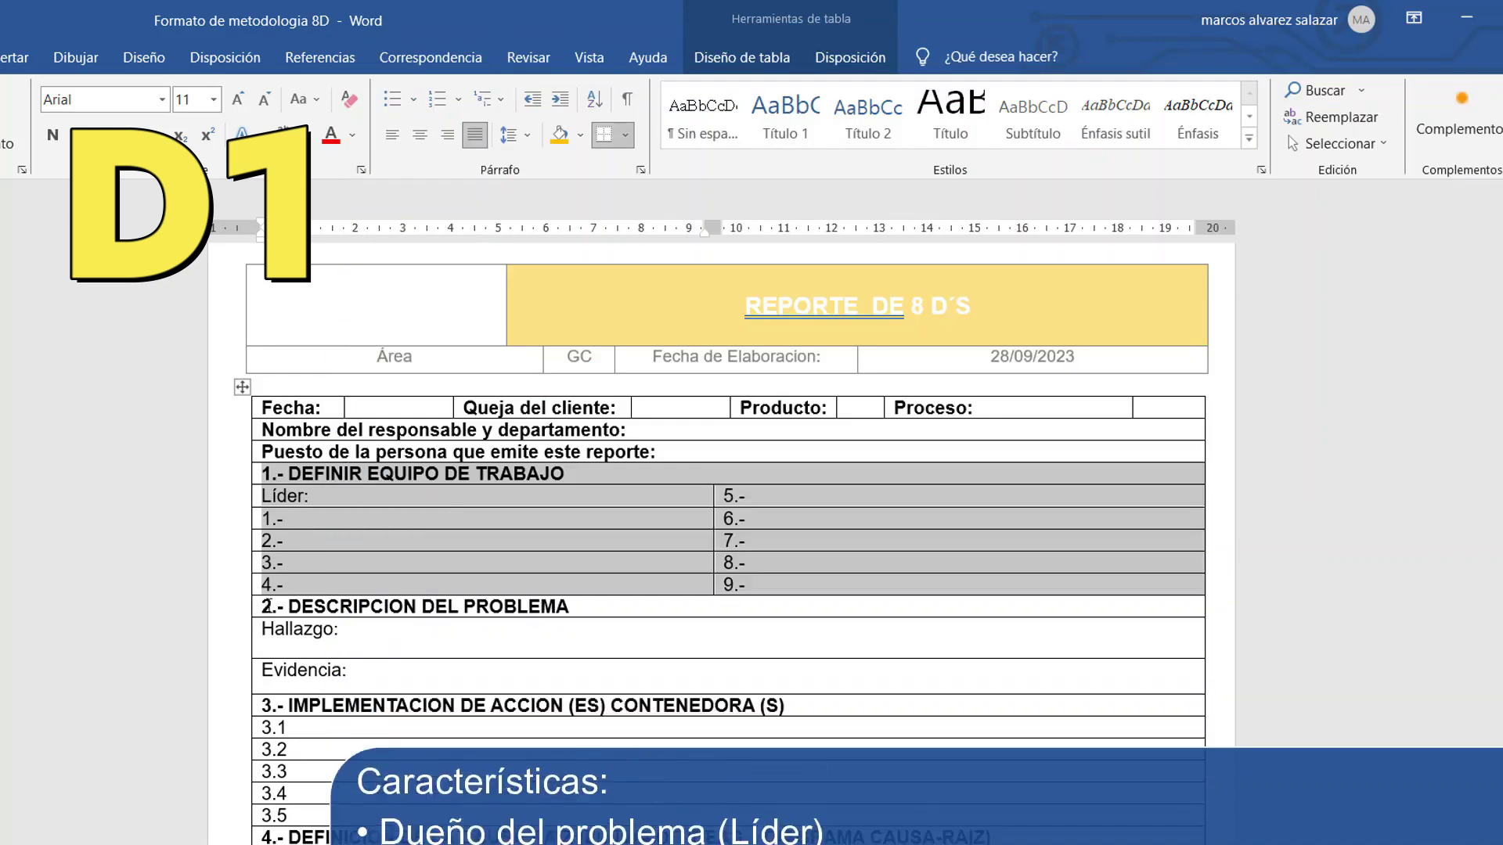
left_click_drag(267, 605, 334, 667)
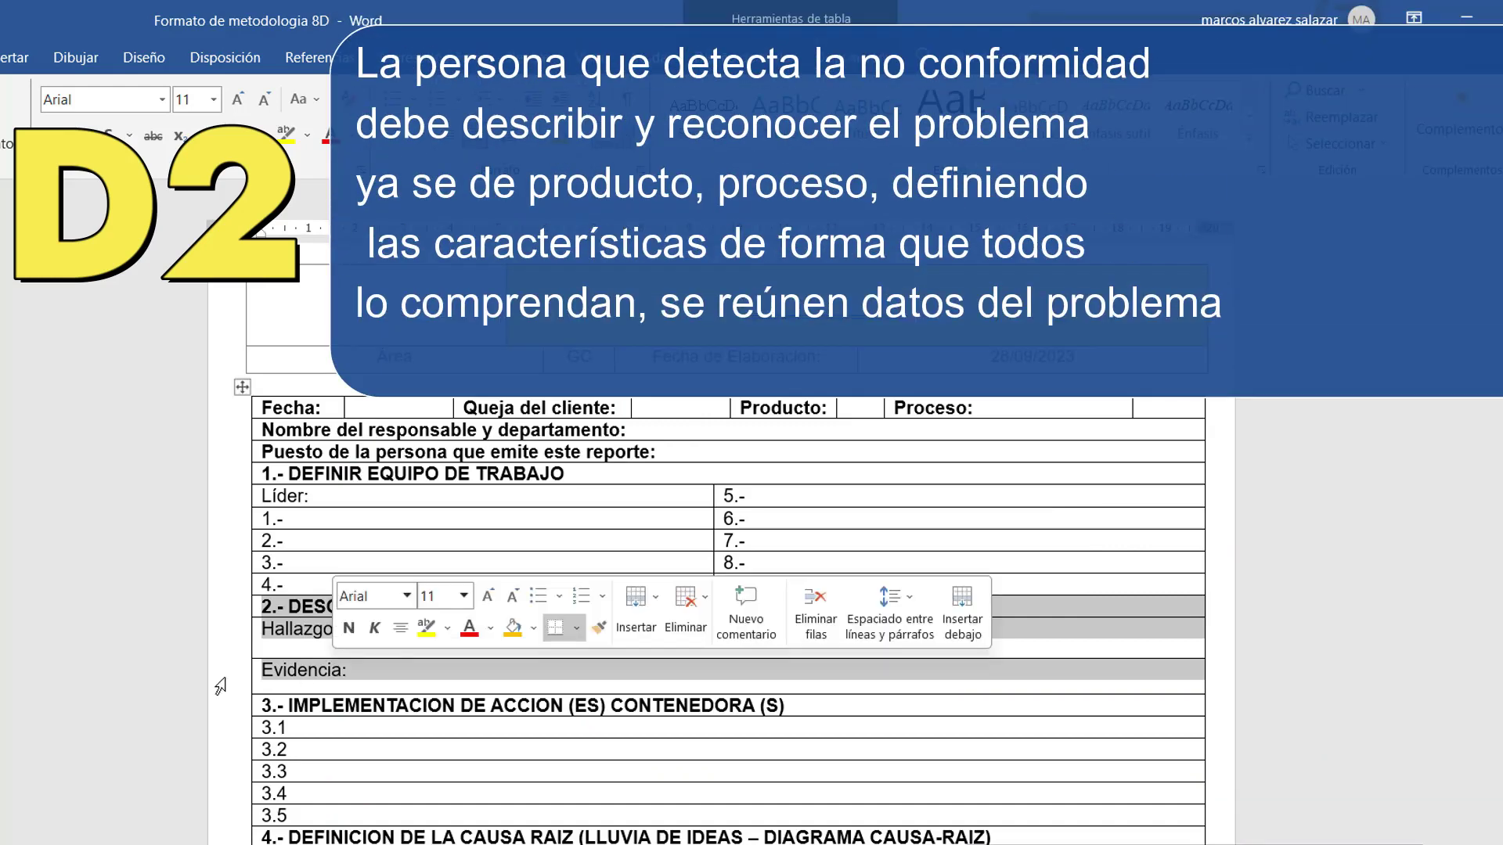
scroll(191, 690, "down", 1)
scroll(190, 690, "down", 2)
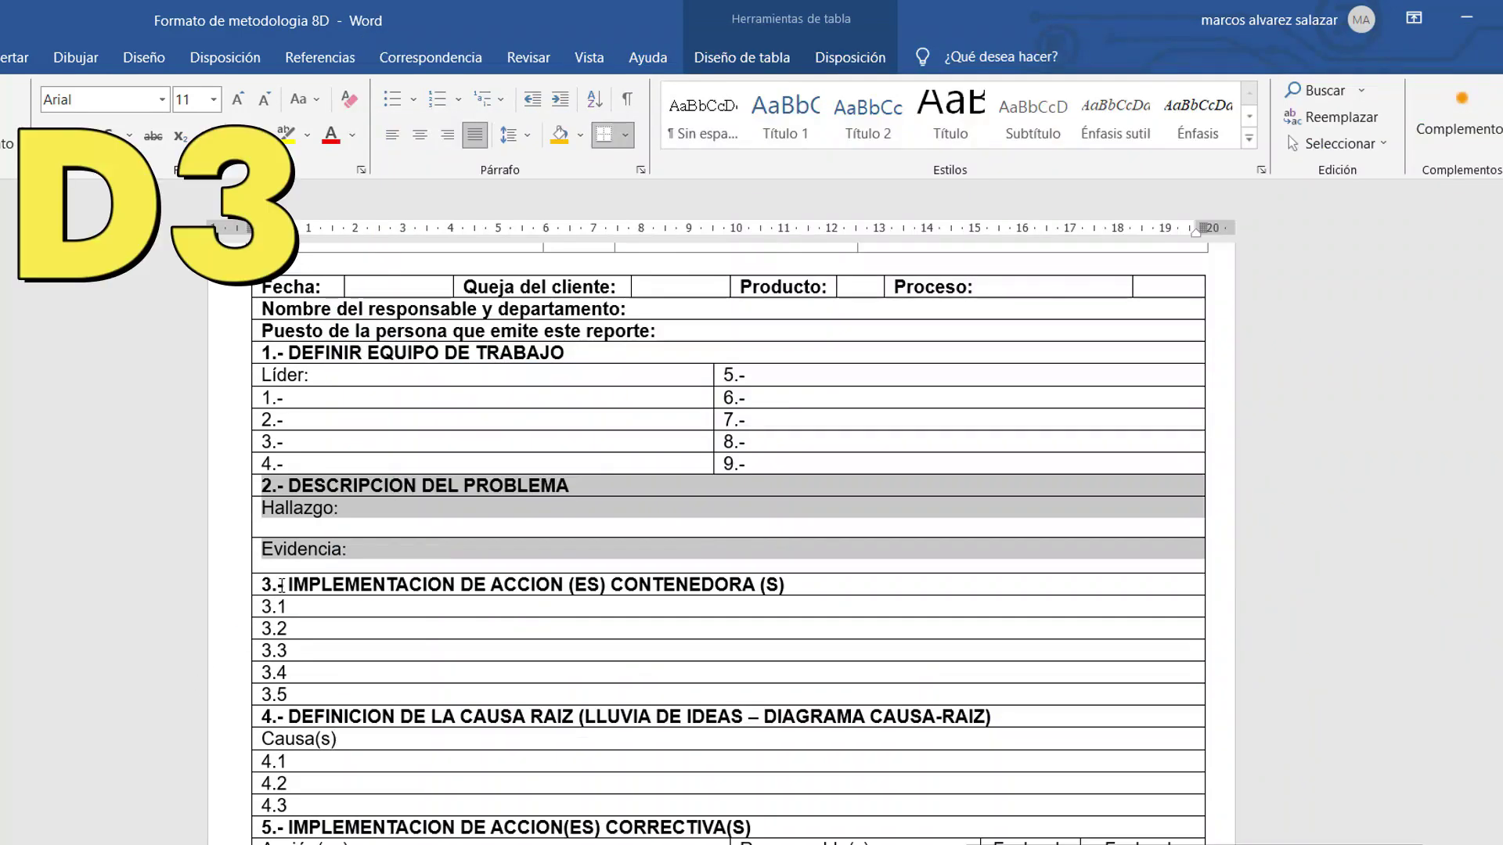
left_click(280, 587)
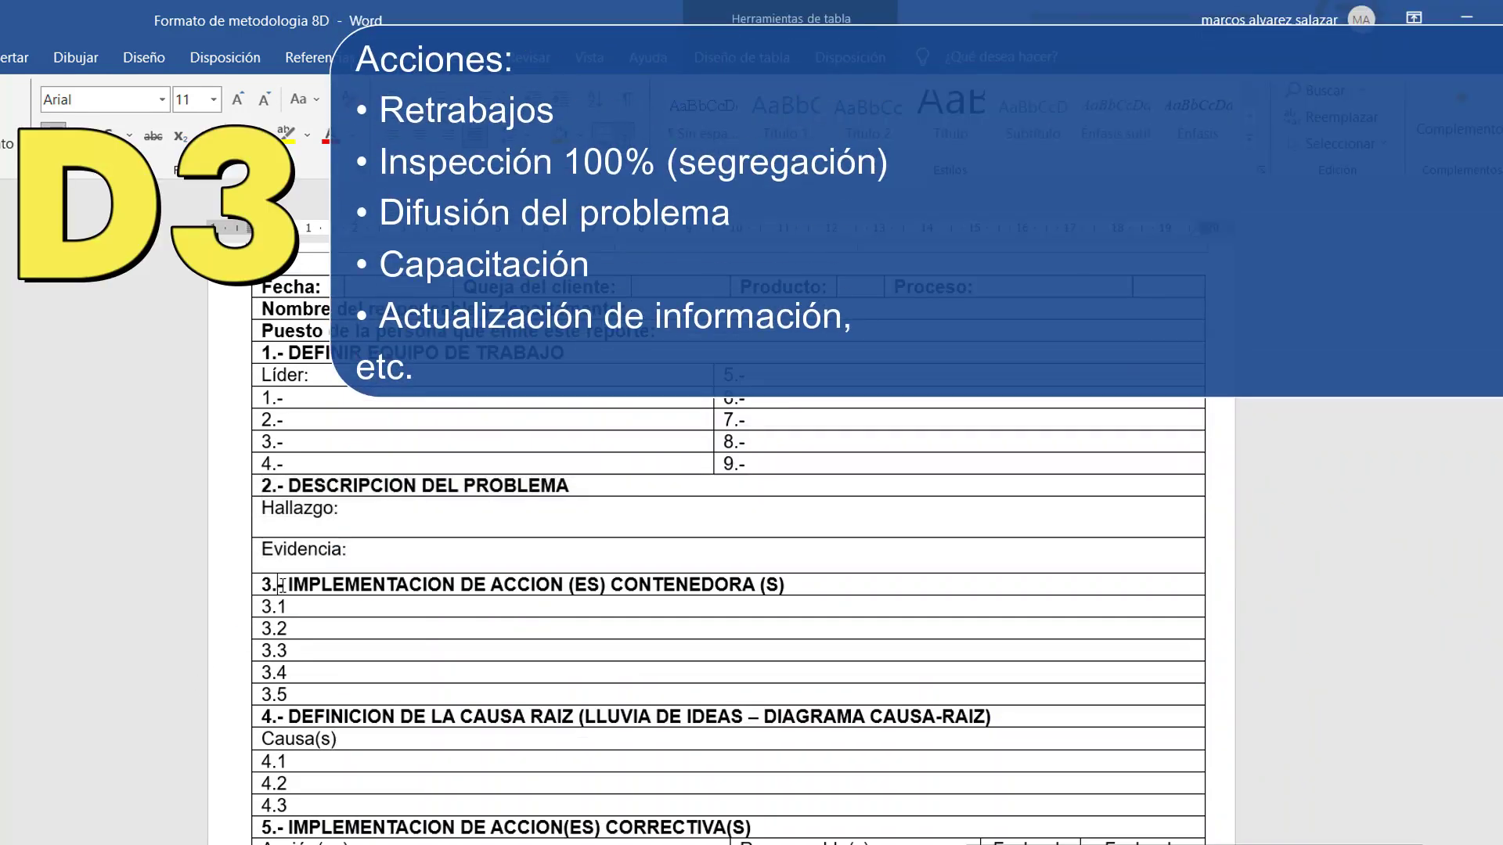
mouse_move(282, 586)
left_mouse_down()
mouse_move(303, 614)
mouse_move(308, 695)
mouse_move(246, 693)
left_mouse_up()
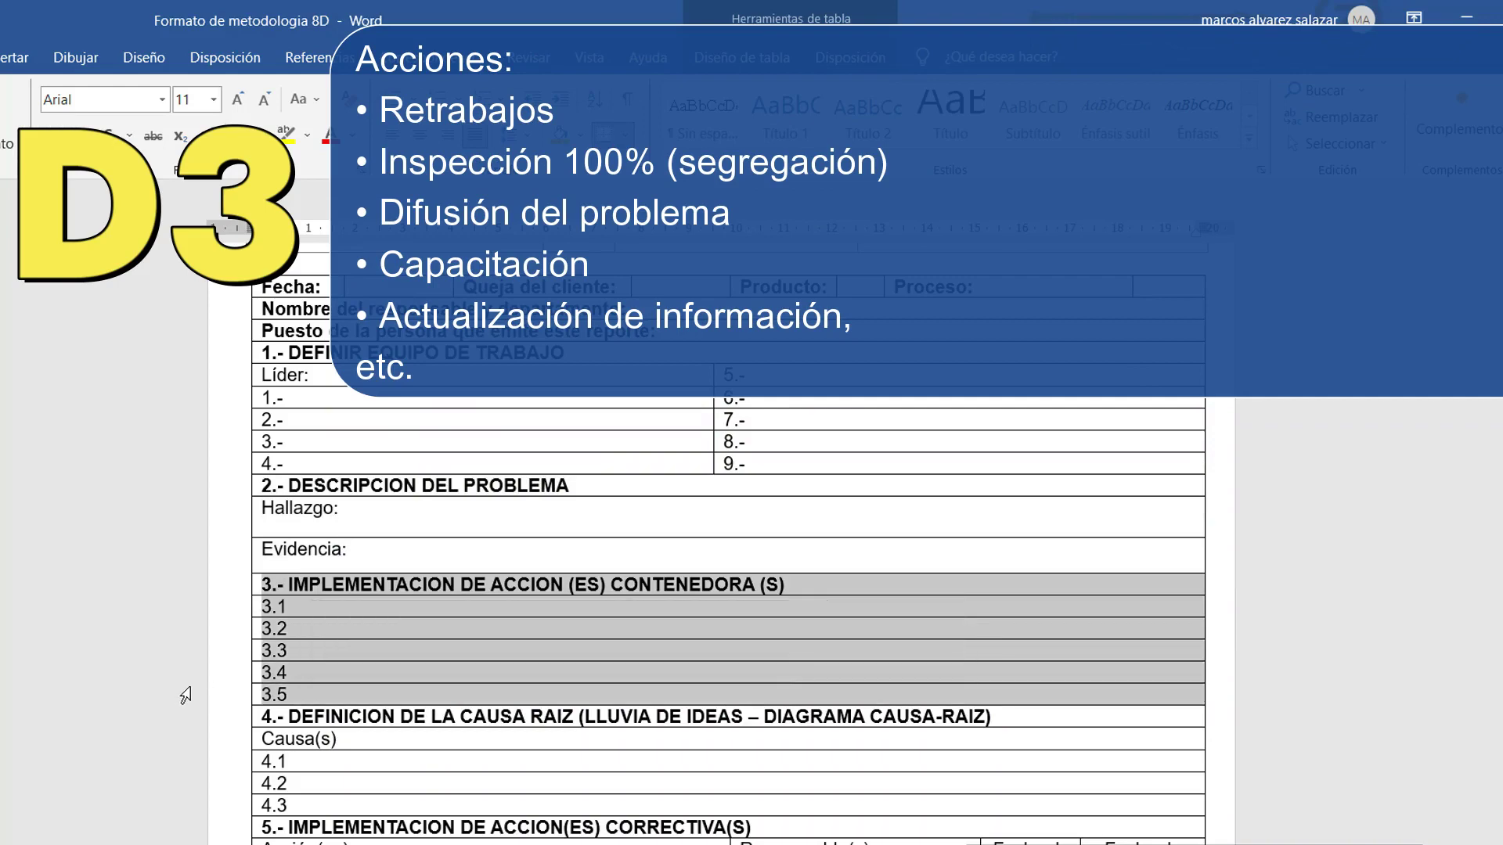
scroll(186, 694, "down", 1)
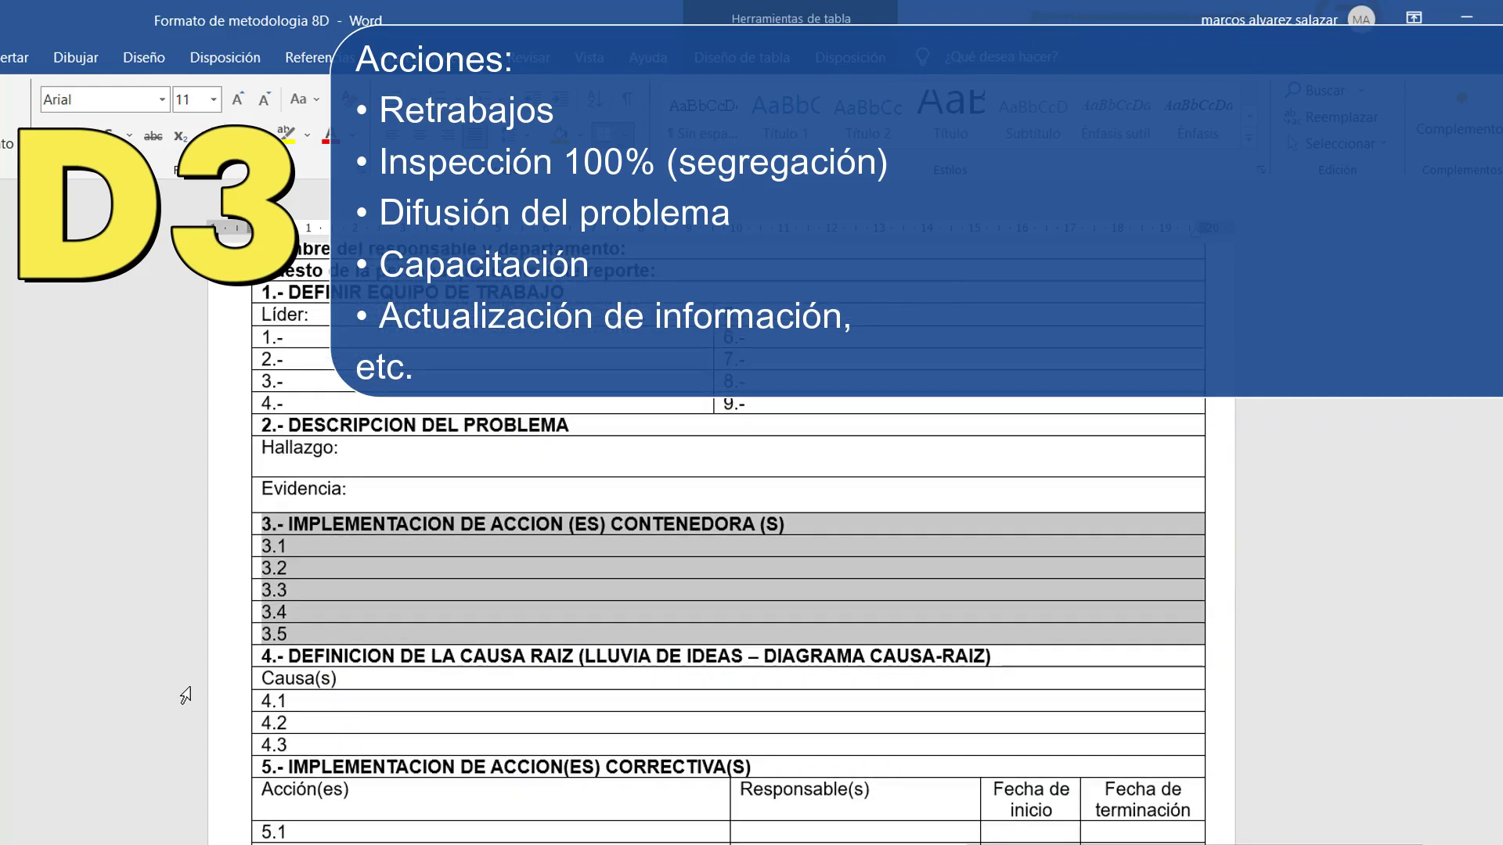
scroll(186, 694, "down", 1)
scroll(186, 695, "down", 1)
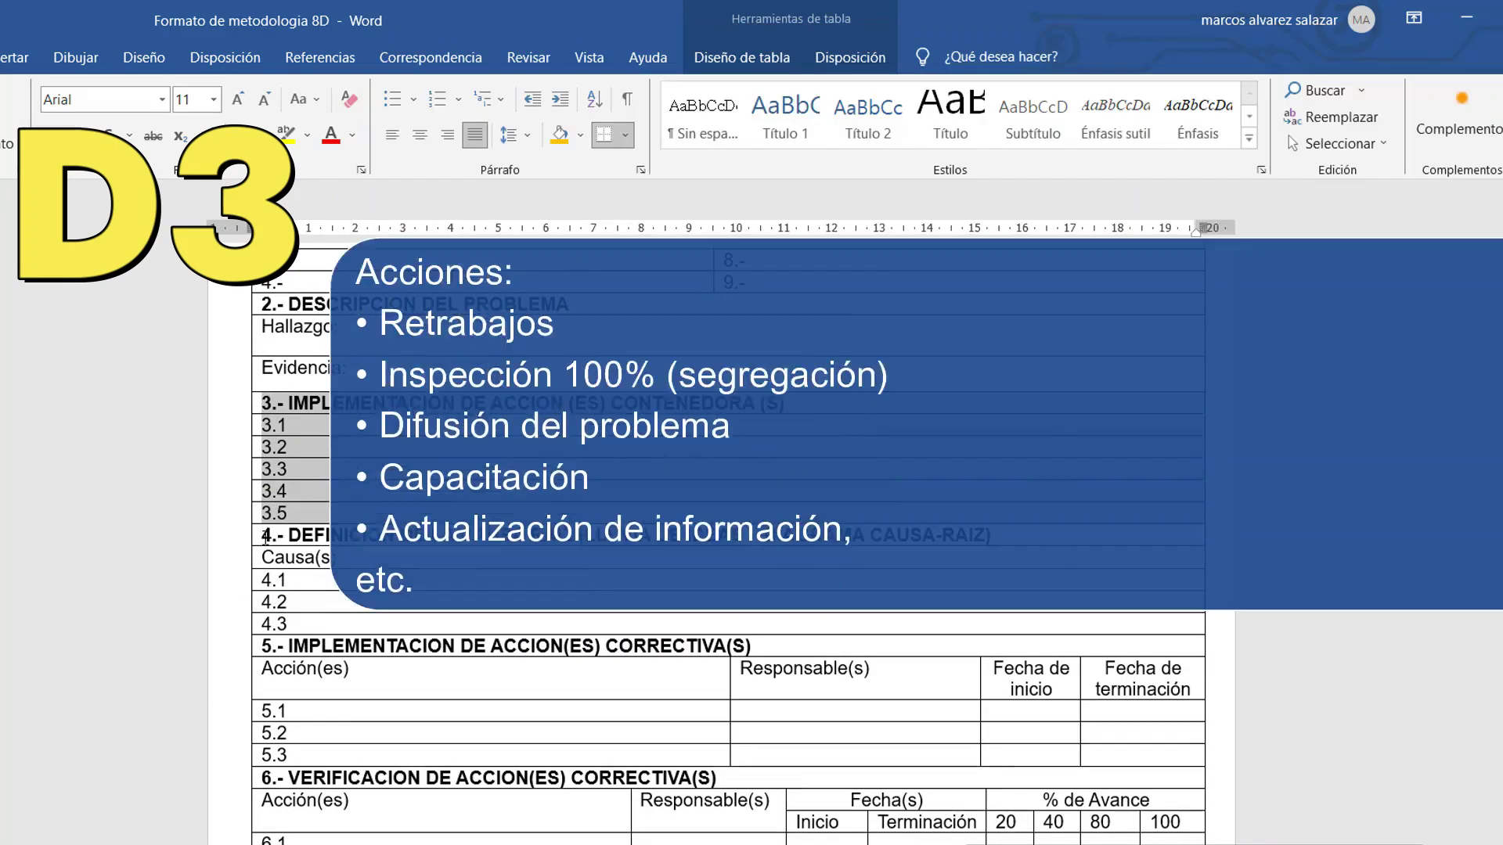
left_click_drag(266, 535, 303, 615)
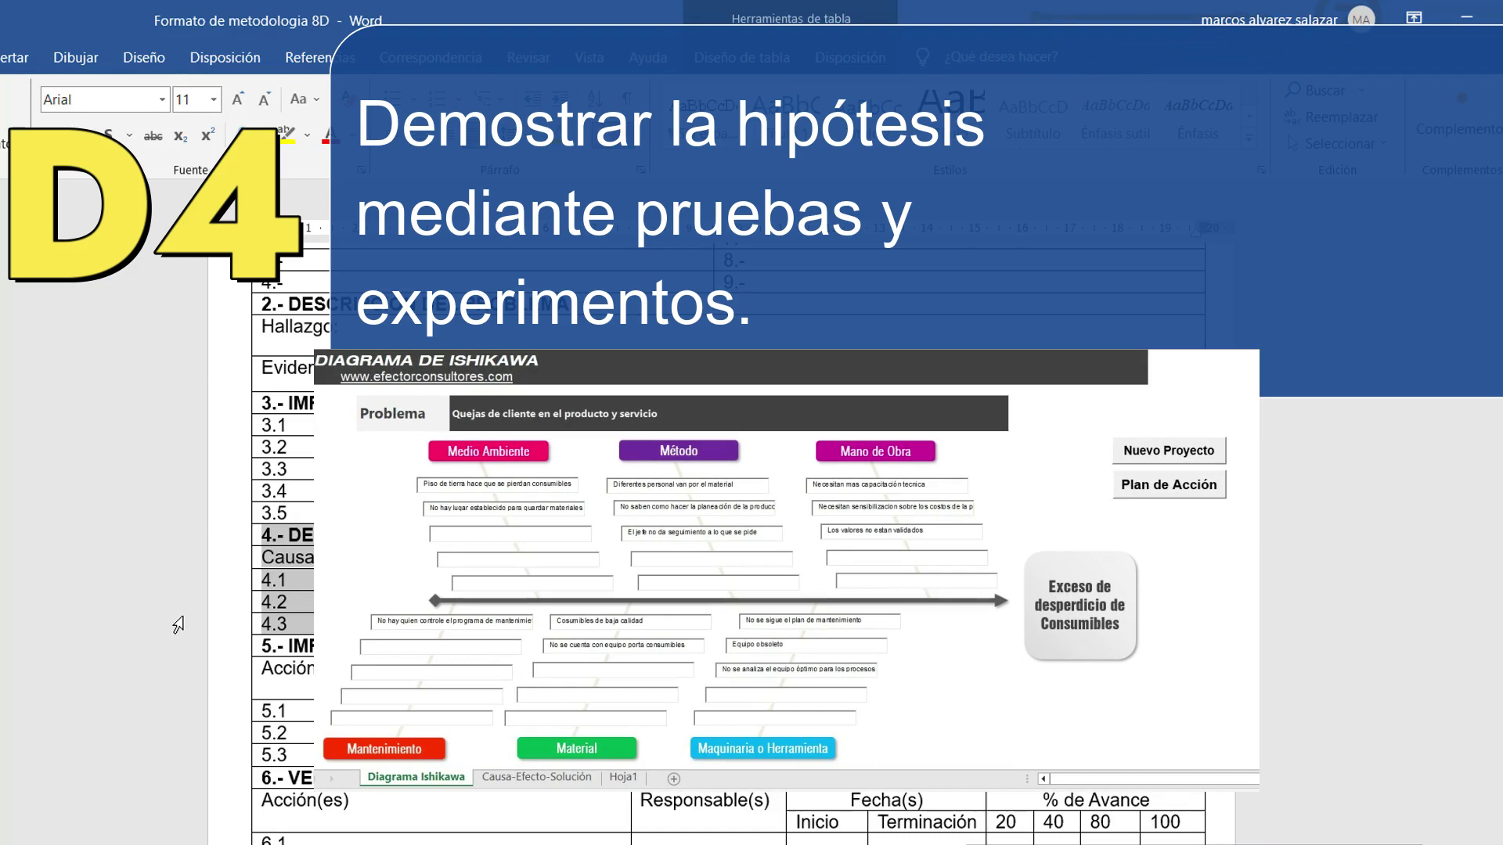
scroll(196, 619, "down", 2)
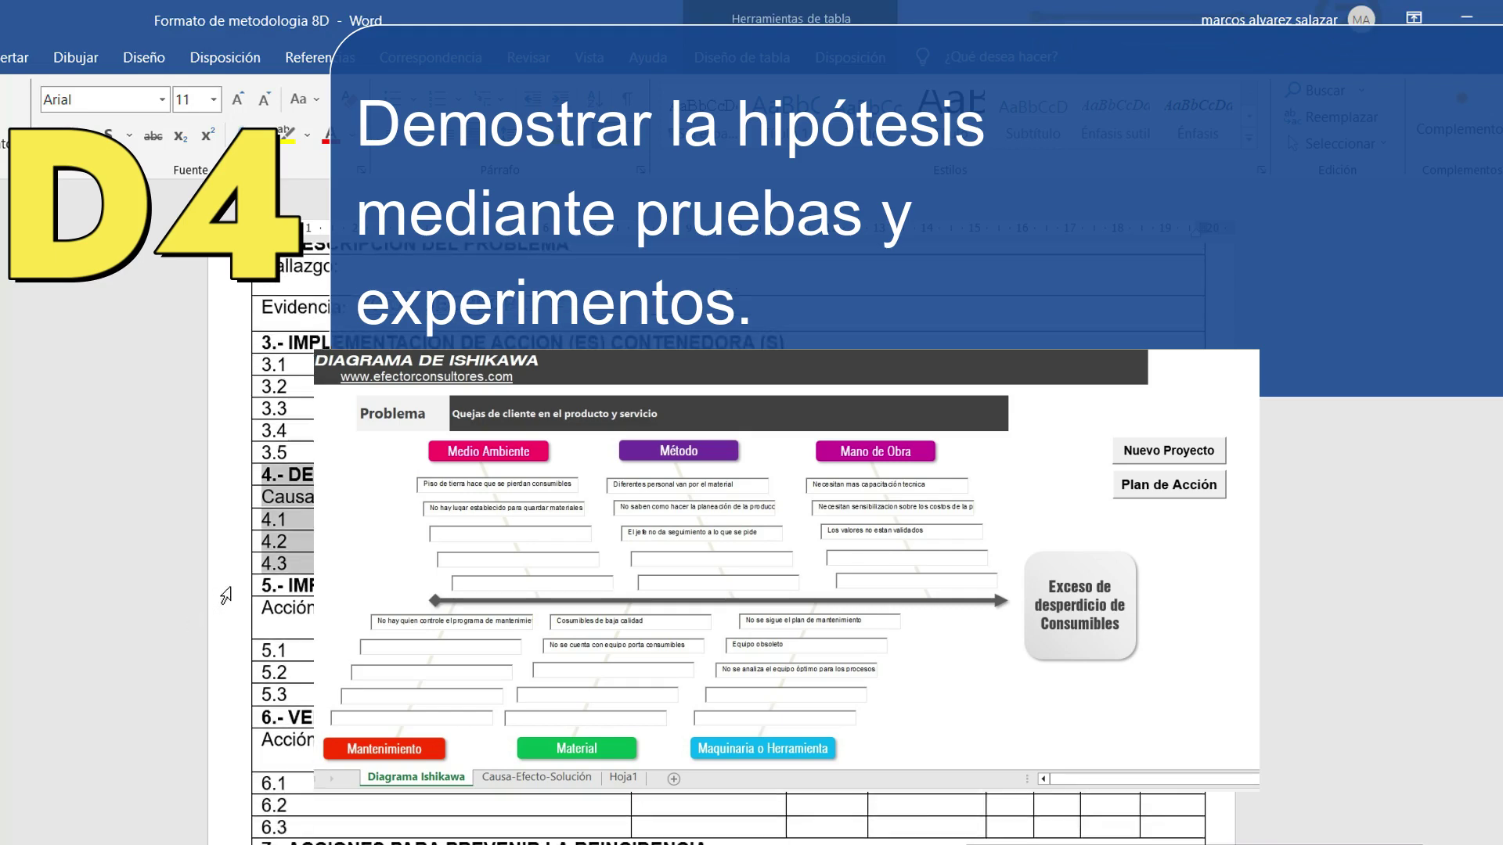
scroll(226, 595, "down", 2)
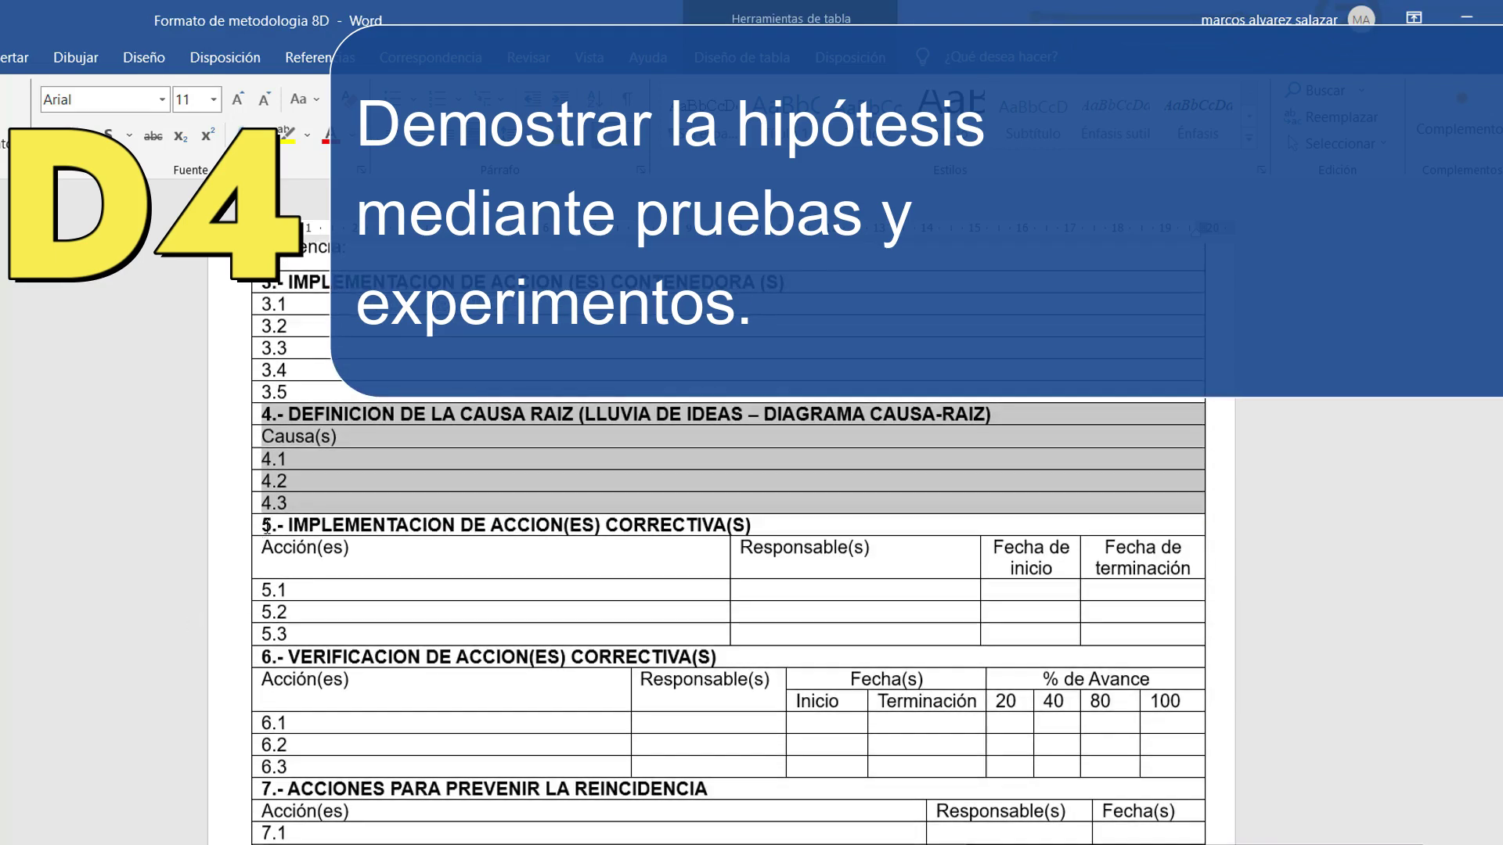
left_click_drag(266, 526, 1118, 643)
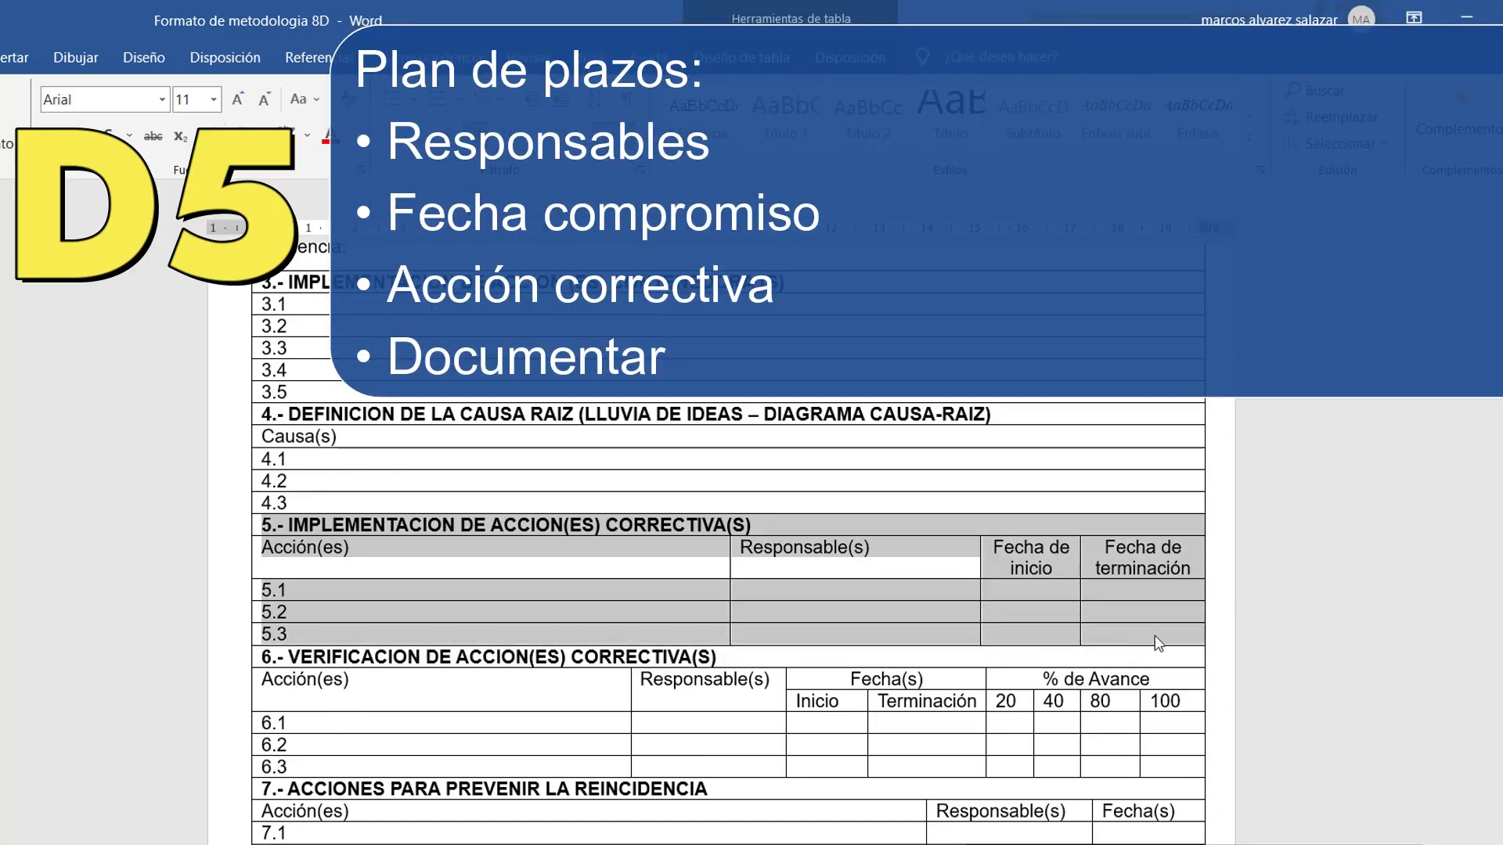
left_click_drag(1118, 643, 1153, 640)
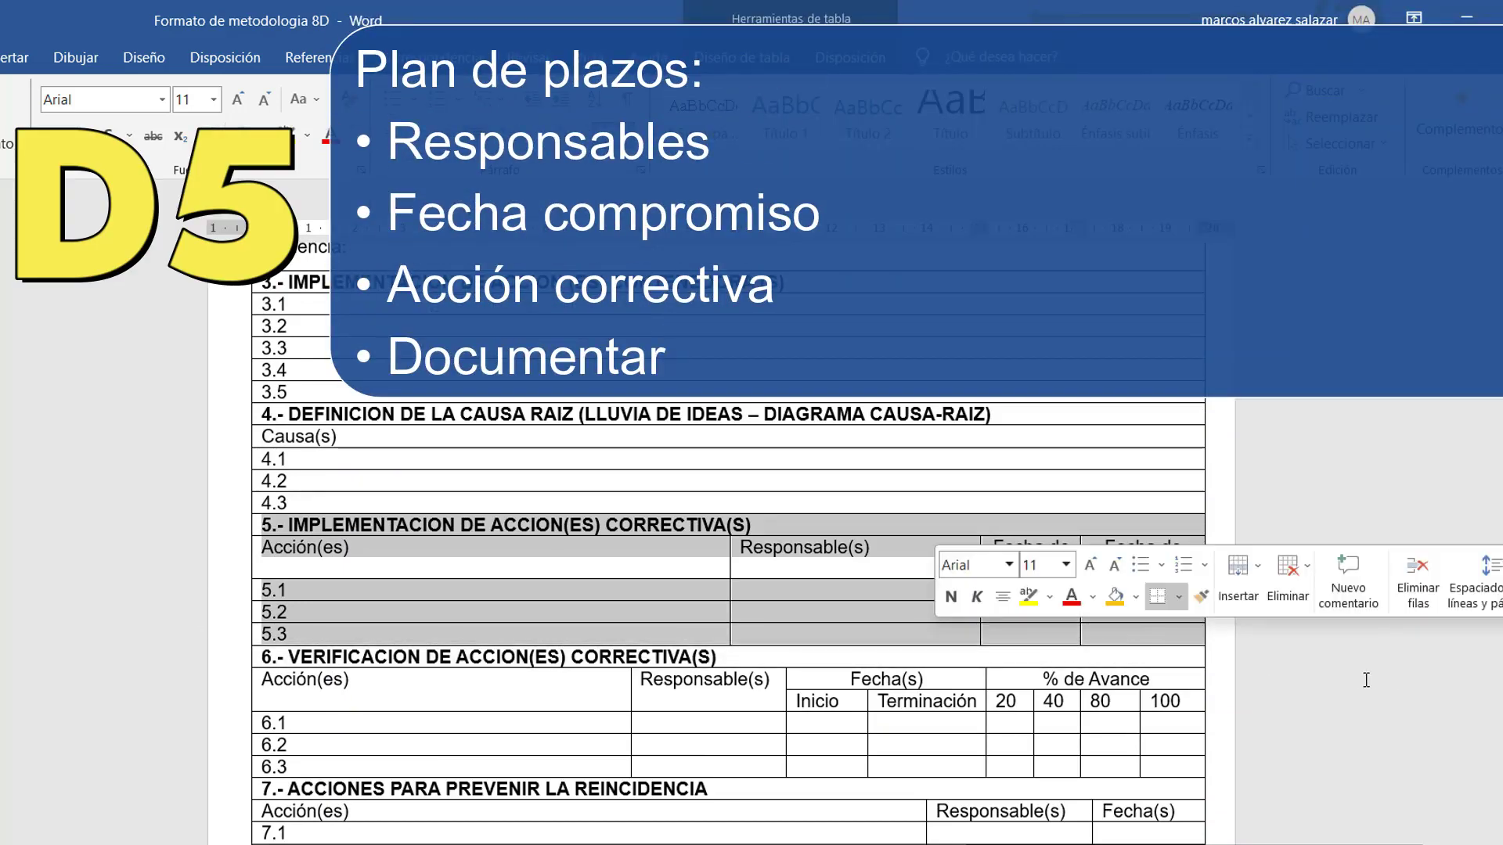
left_click(1224, 661)
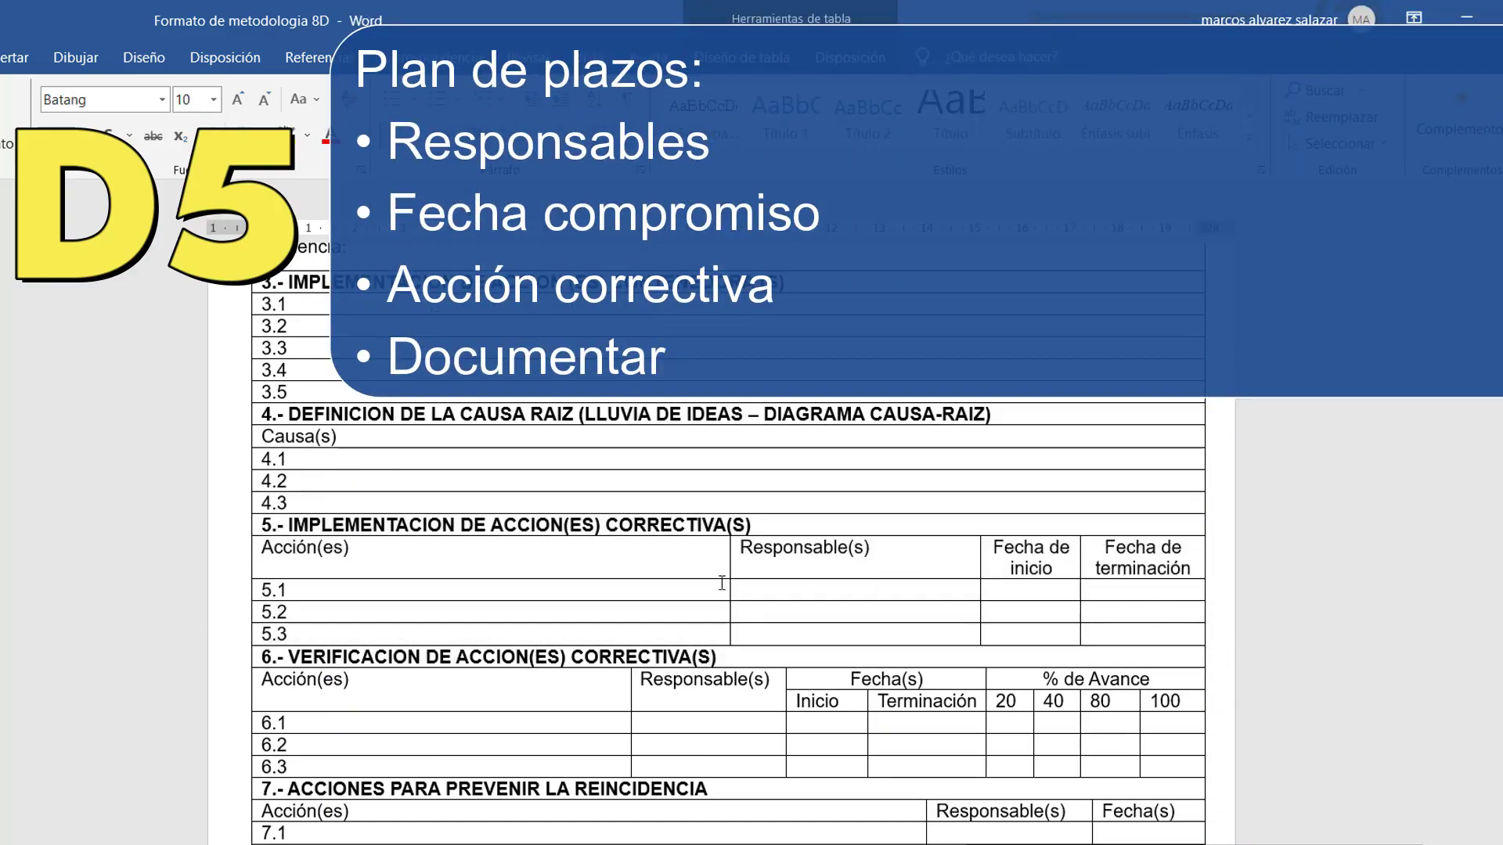
scroll(180, 658, "down", 3)
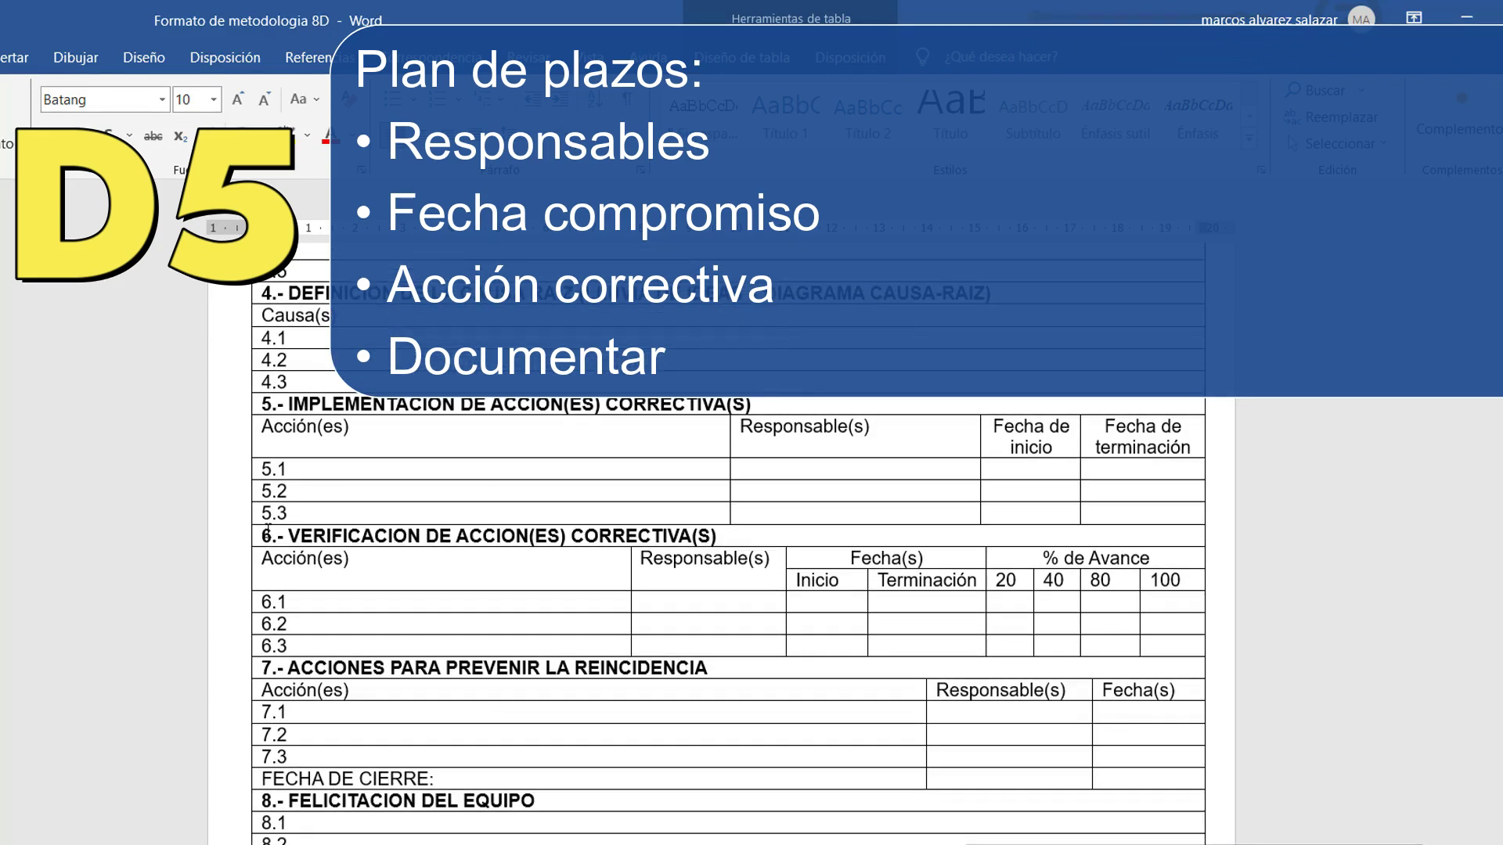
mouse_move(268, 535)
left_mouse_down()
mouse_move(868, 649)
mouse_move(1157, 643)
left_mouse_up()
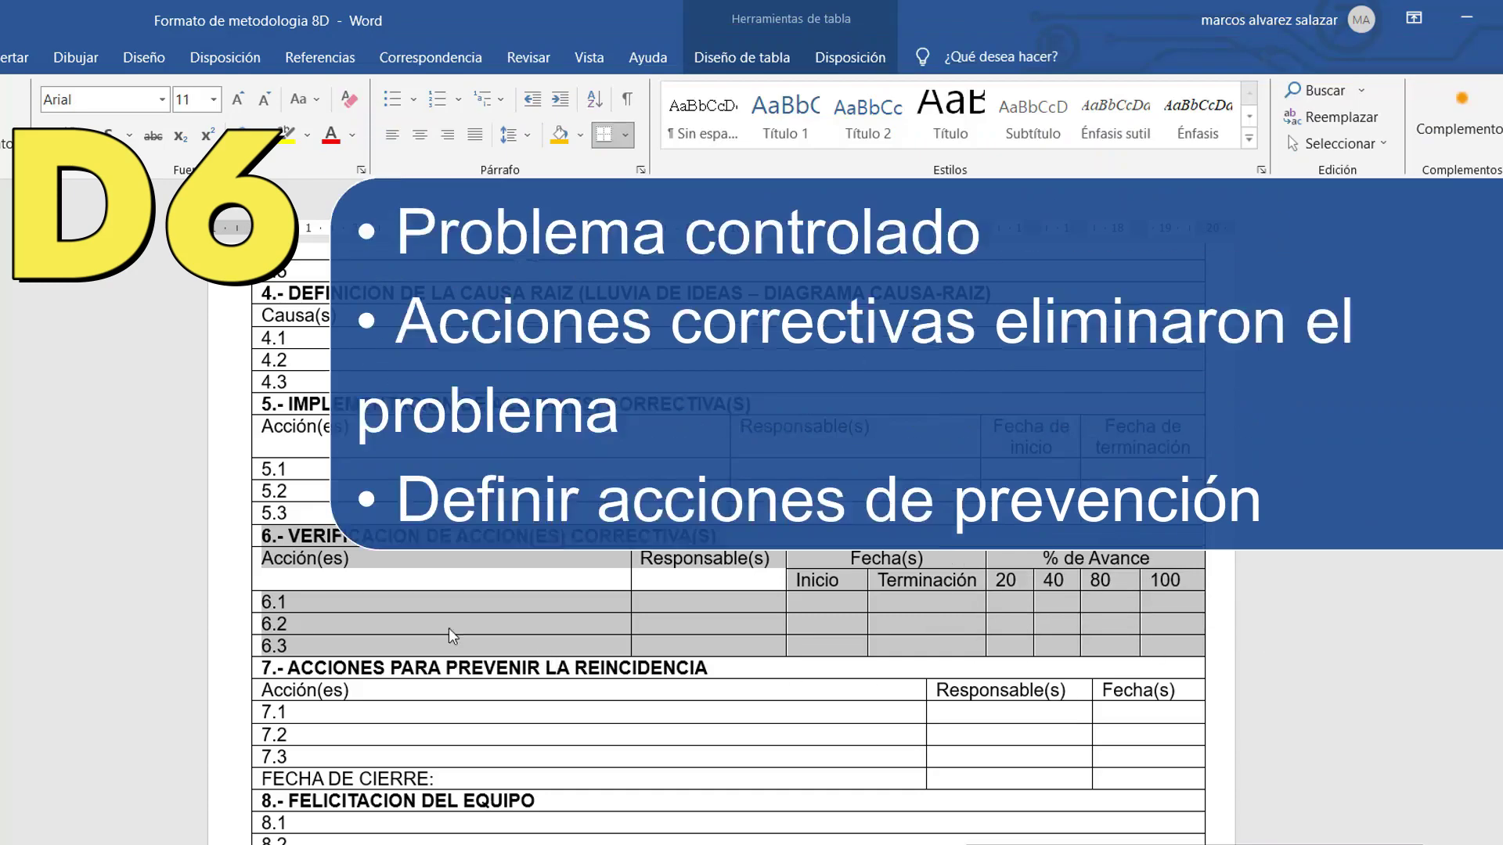
scroll(448, 628, "down", 1)
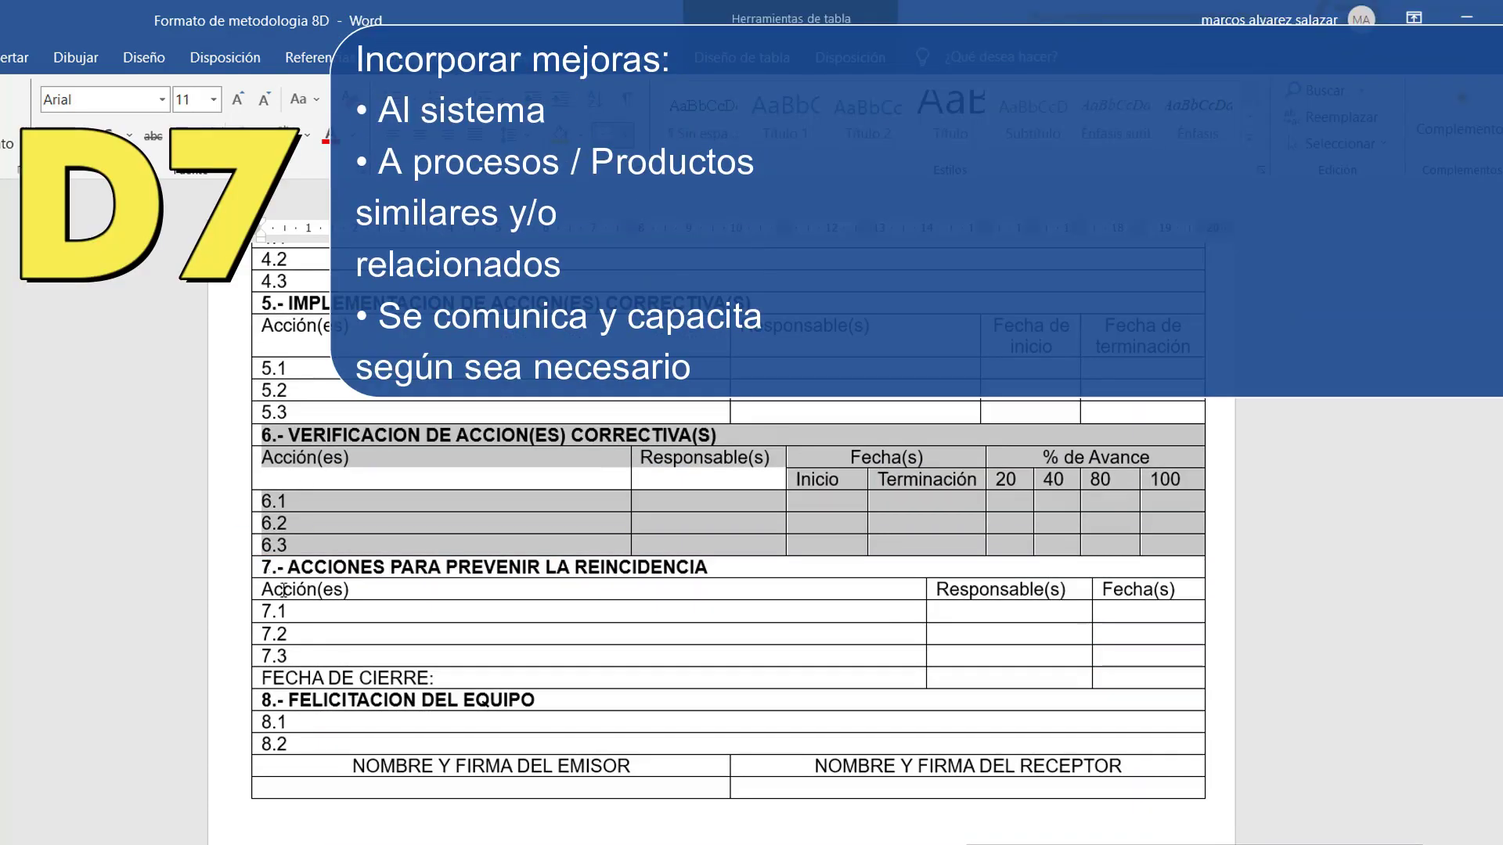
mouse_move(262, 567)
left_mouse_down()
mouse_move(735, 671)
mouse_move(1113, 675)
left_mouse_up()
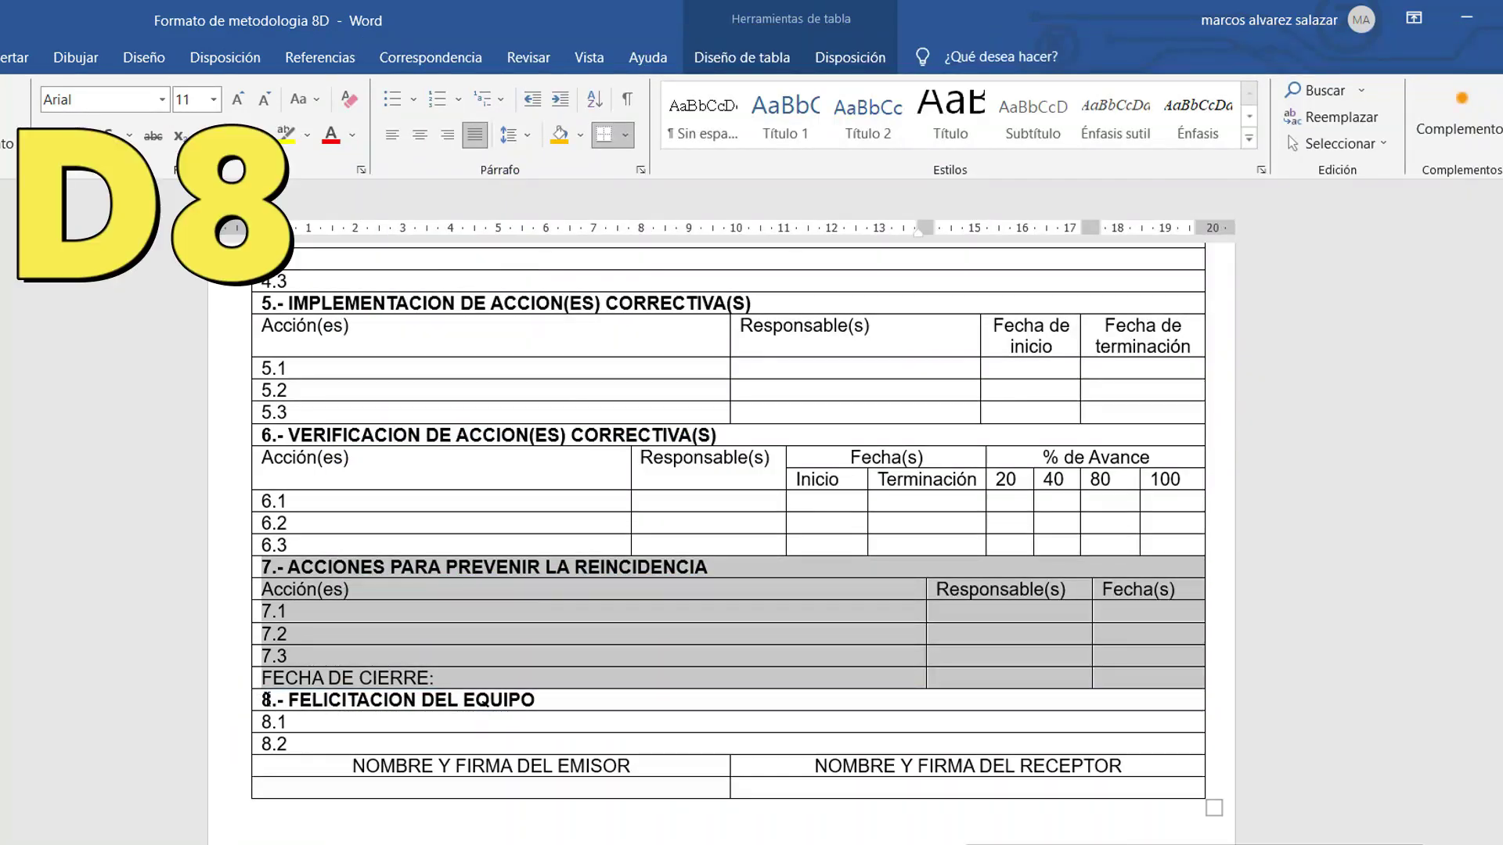
mouse_move(262, 699)
left_mouse_down()
mouse_move(446, 750)
mouse_move(1172, 784)
left_mouse_up()
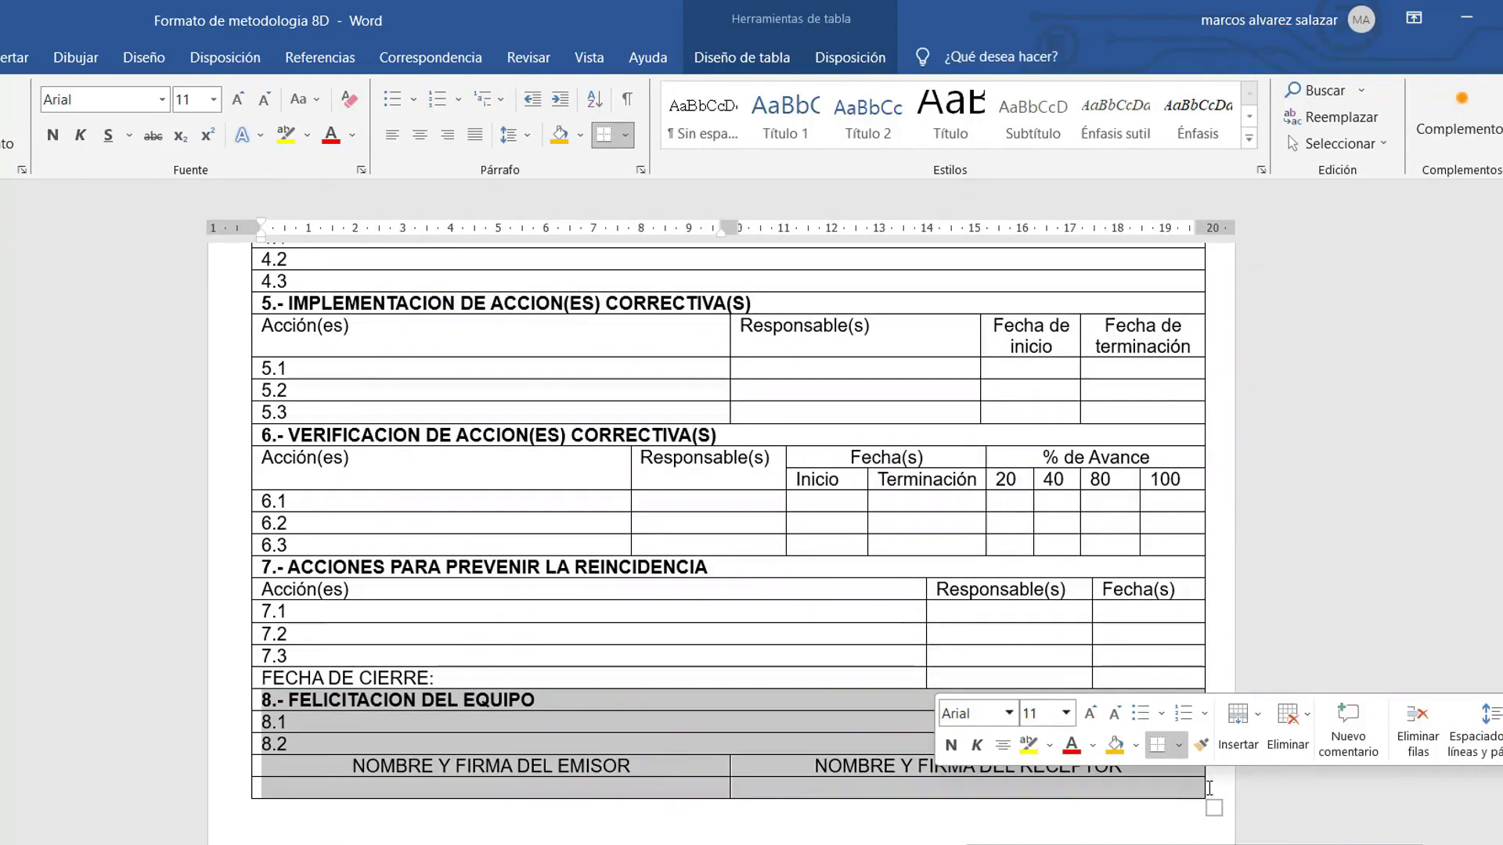
left_click(1208, 787)
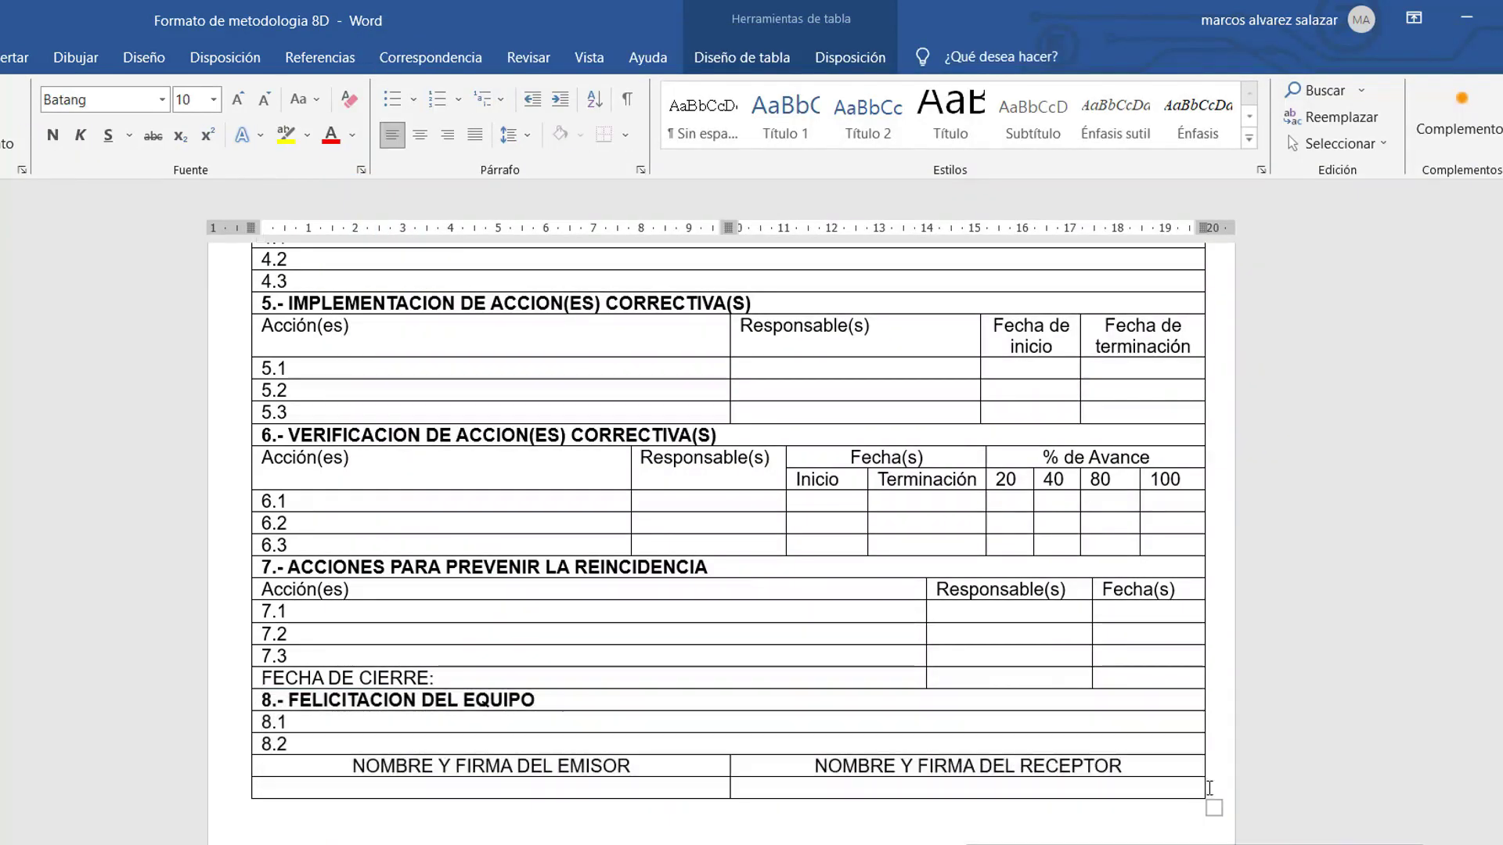